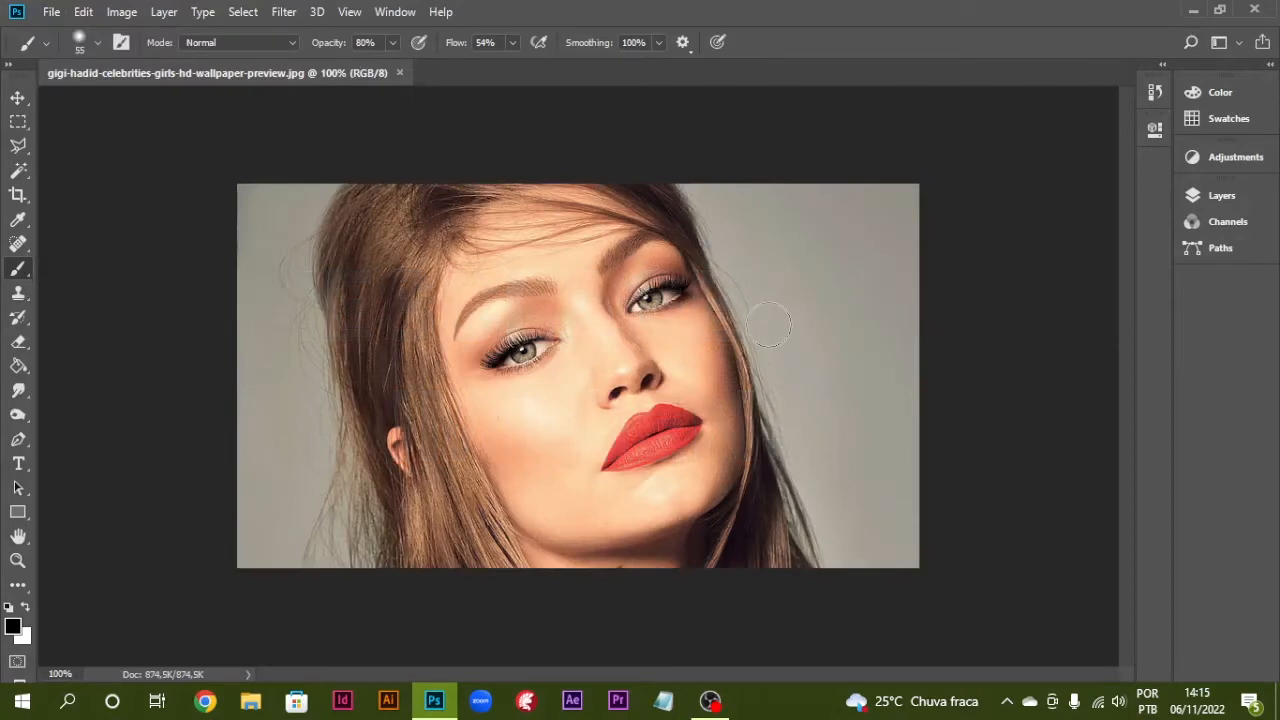
Open flores-campo.jpg from the recent files and copy it into the portrait document, aligned to the canvas's lower-left corner.
click(51, 12)
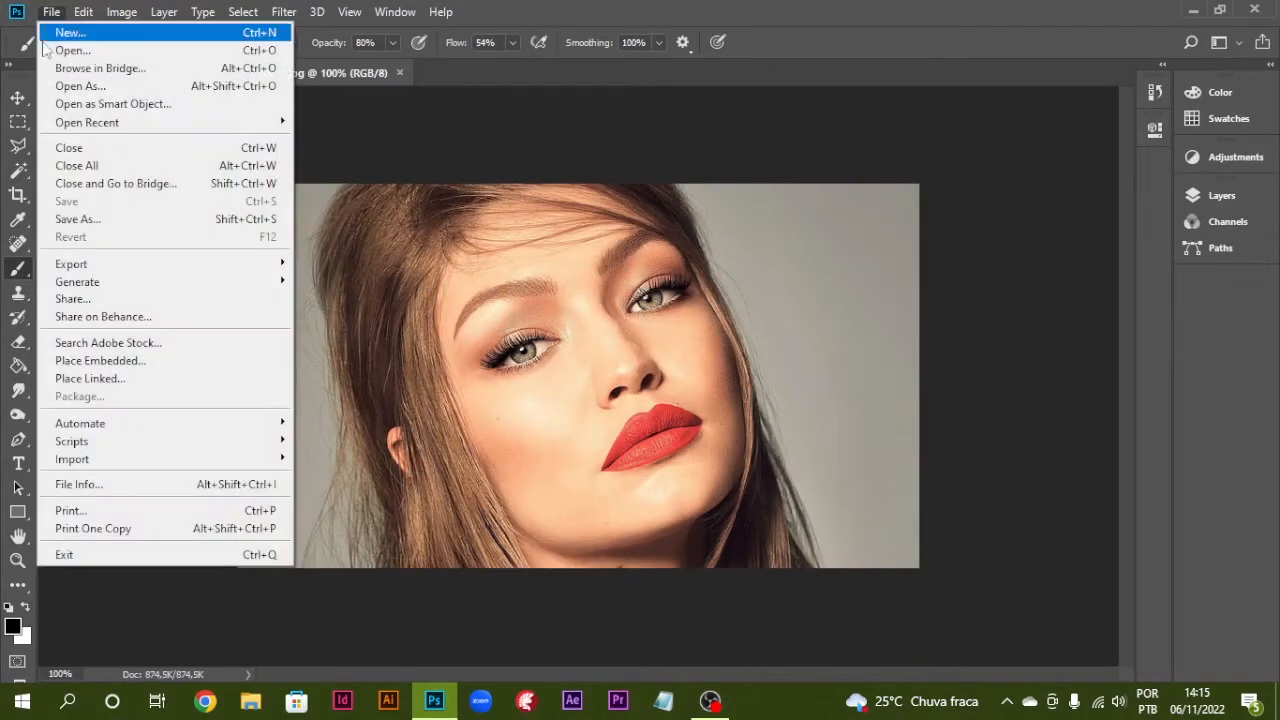
mouse_move(74, 120)
click(378, 138)
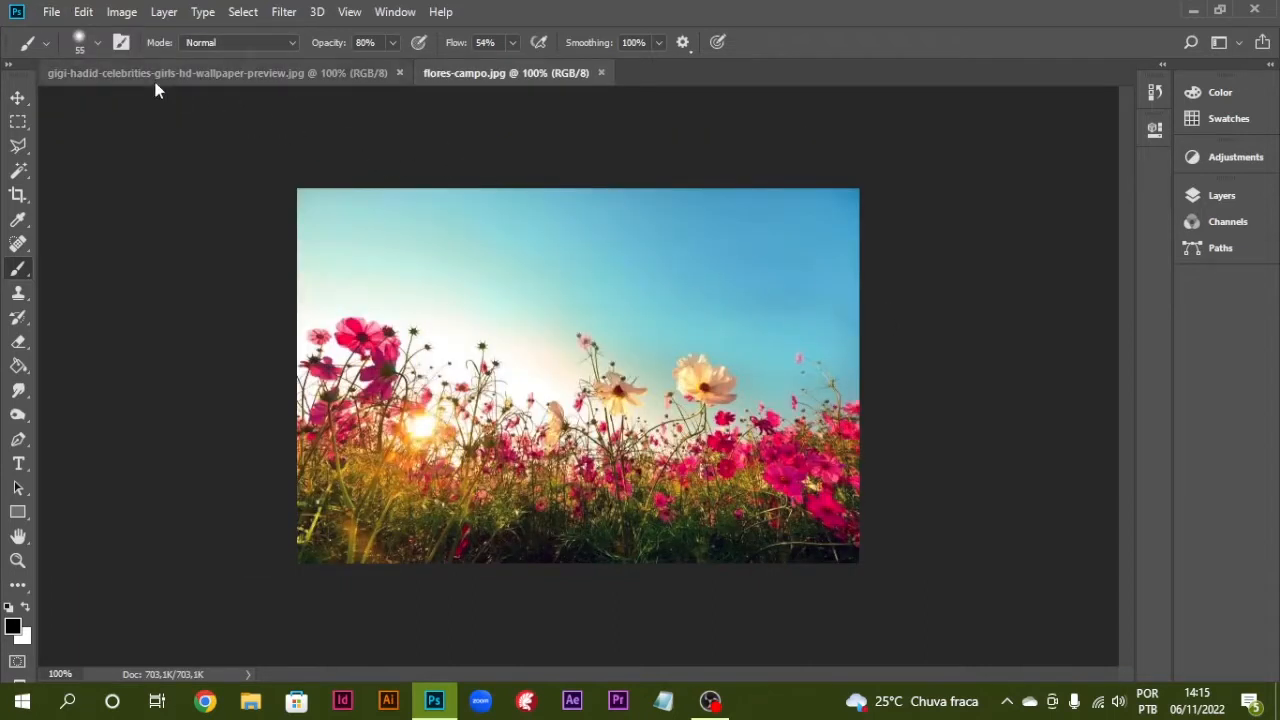
key(v)
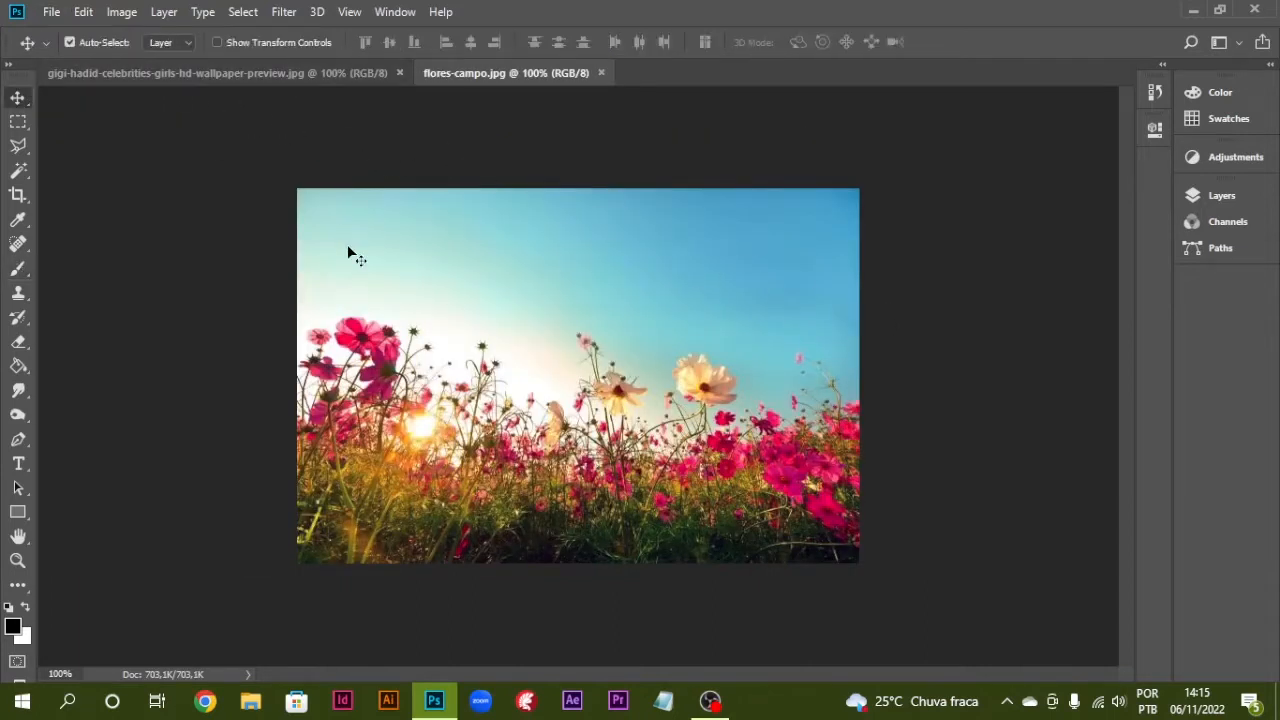
drag(348, 247, 285, 140)
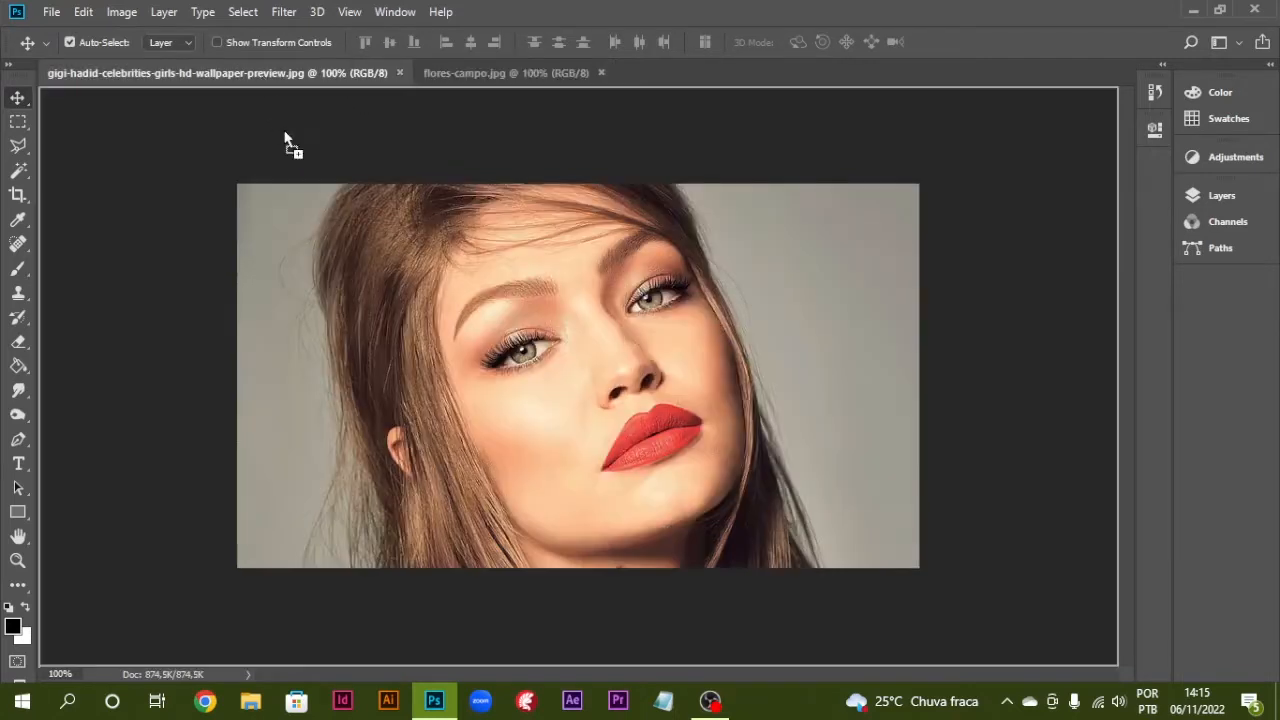
drag(345, 362, 519, 408)
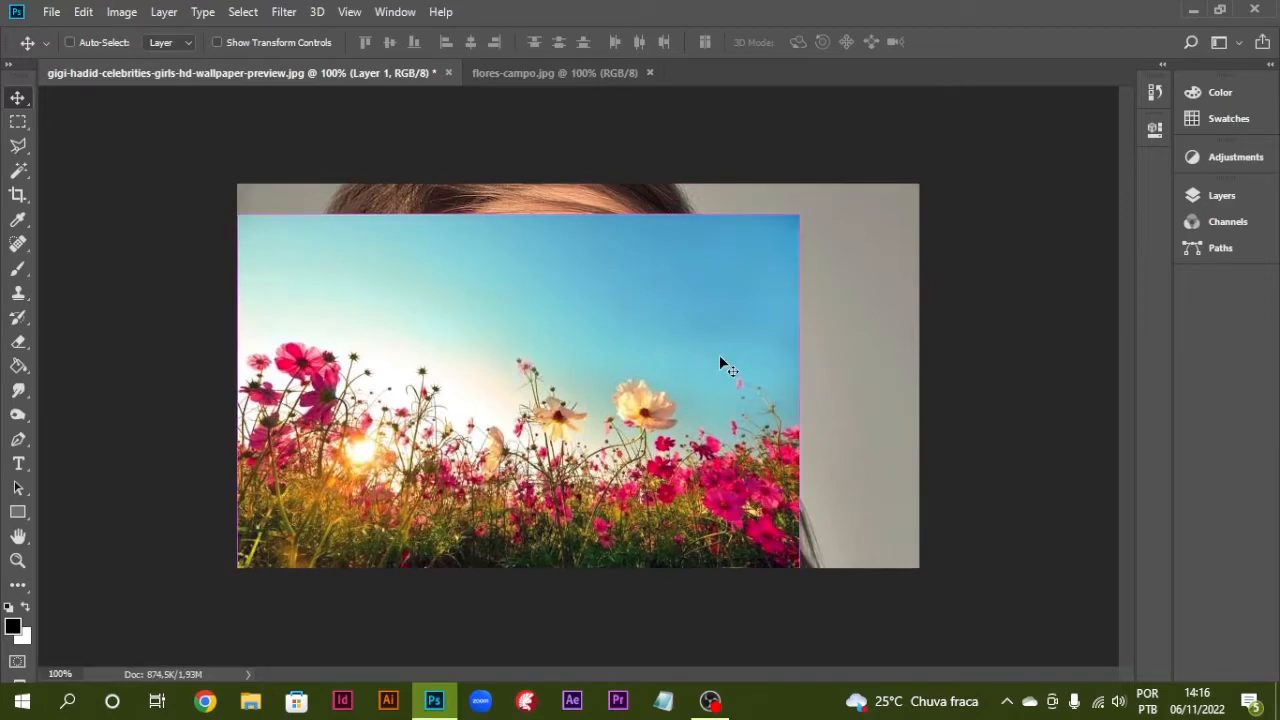
Scale the flower layer to about 152% and shift it left so it still covers the whole canvas.
key(ctrl+t)
drag(799, 215, 1147, 97)
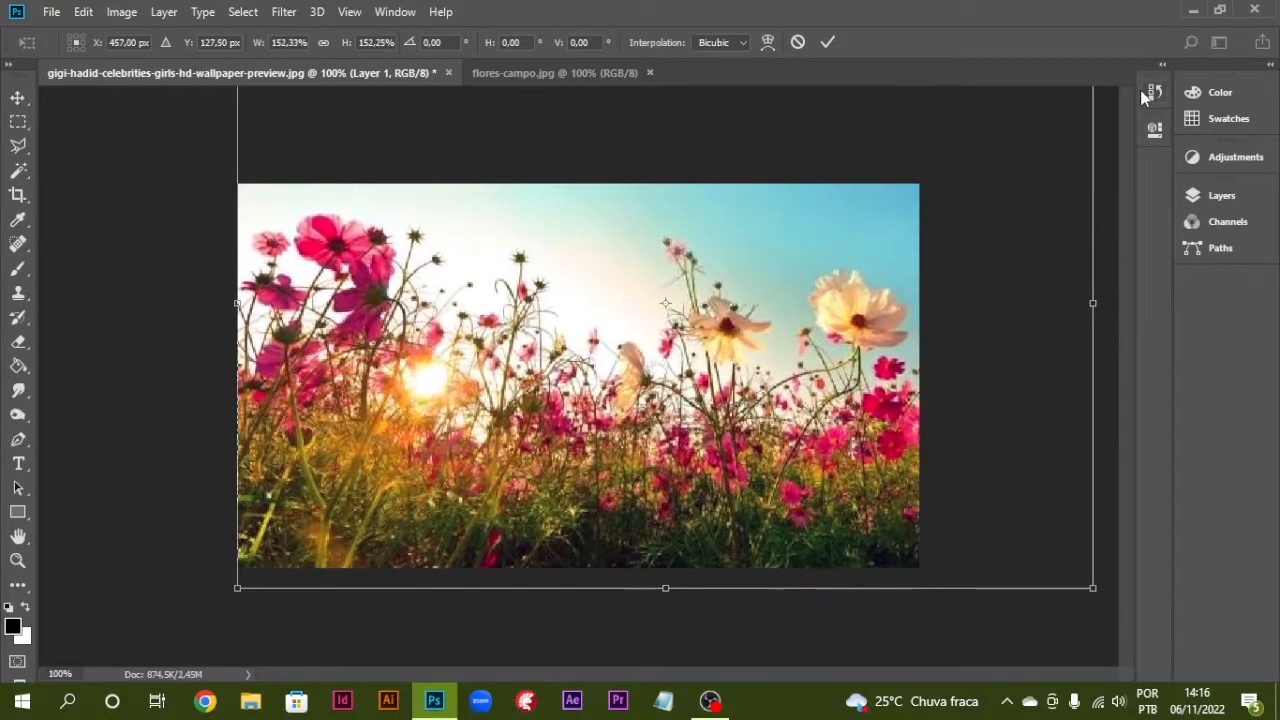
key(Return)
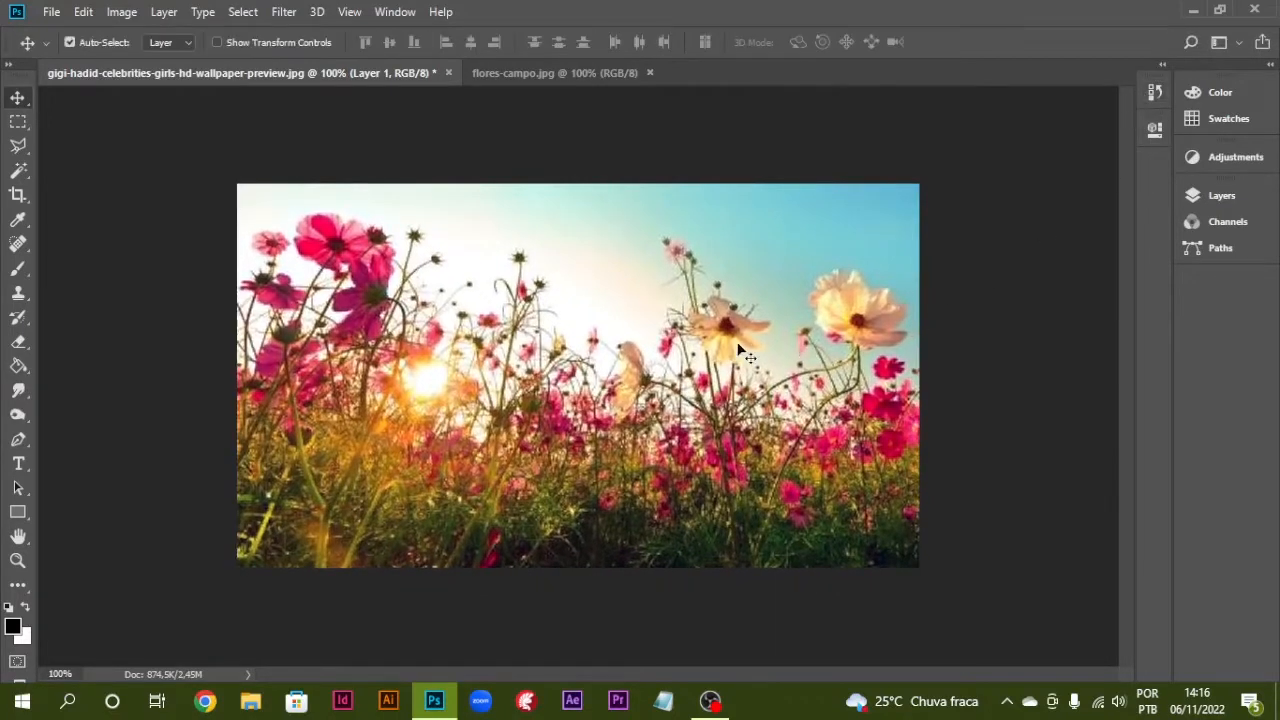
drag(740, 350, 568, 344)
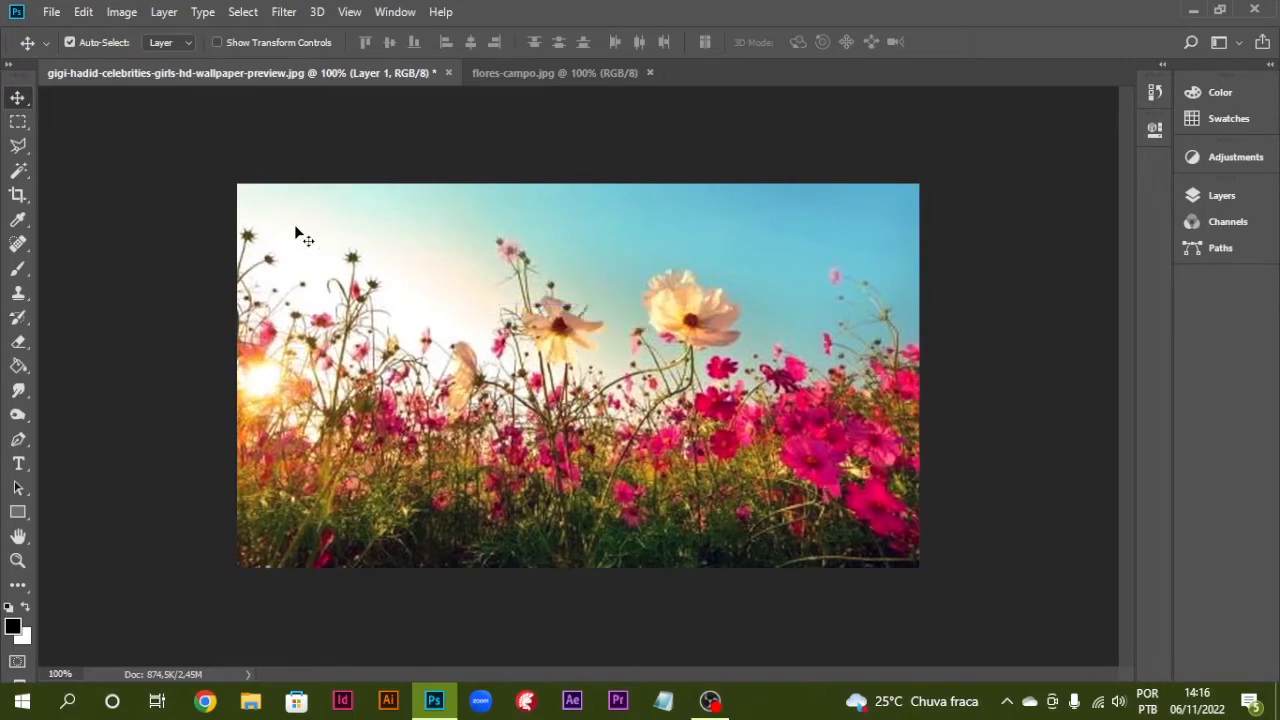
Set the flower layer's blend mode to Multiply.
click(1198, 197)
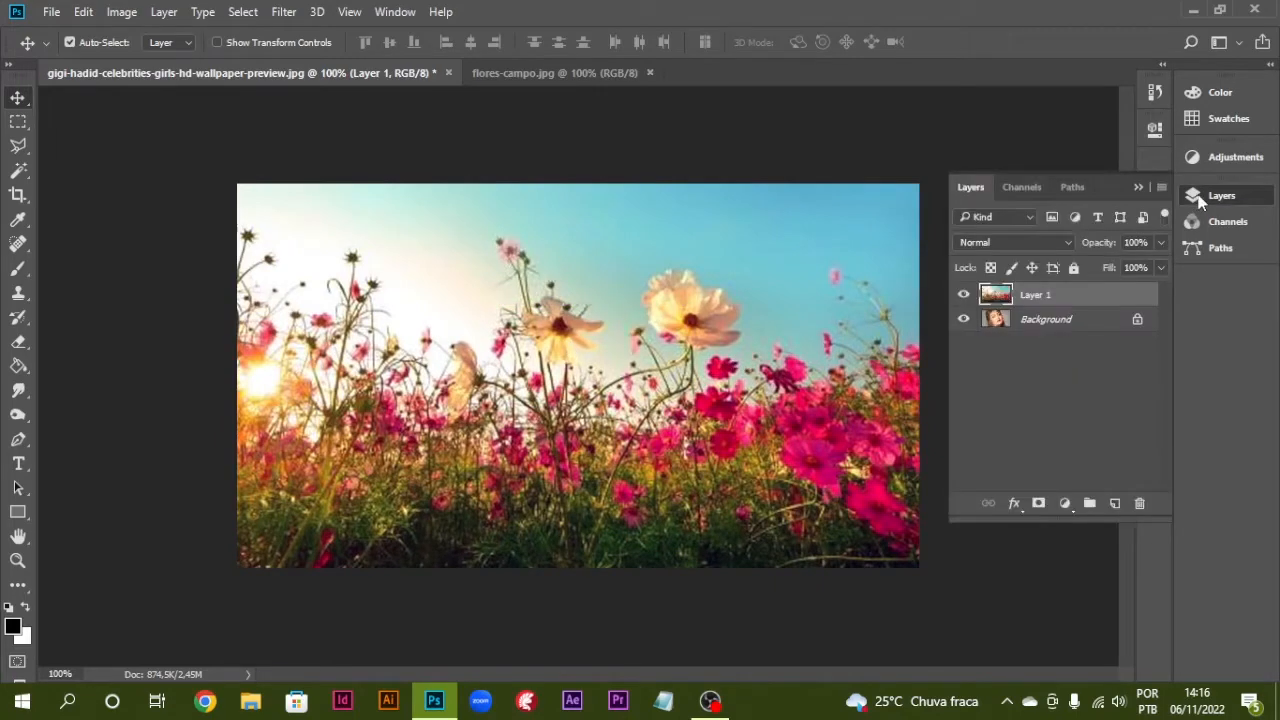
click(1067, 245)
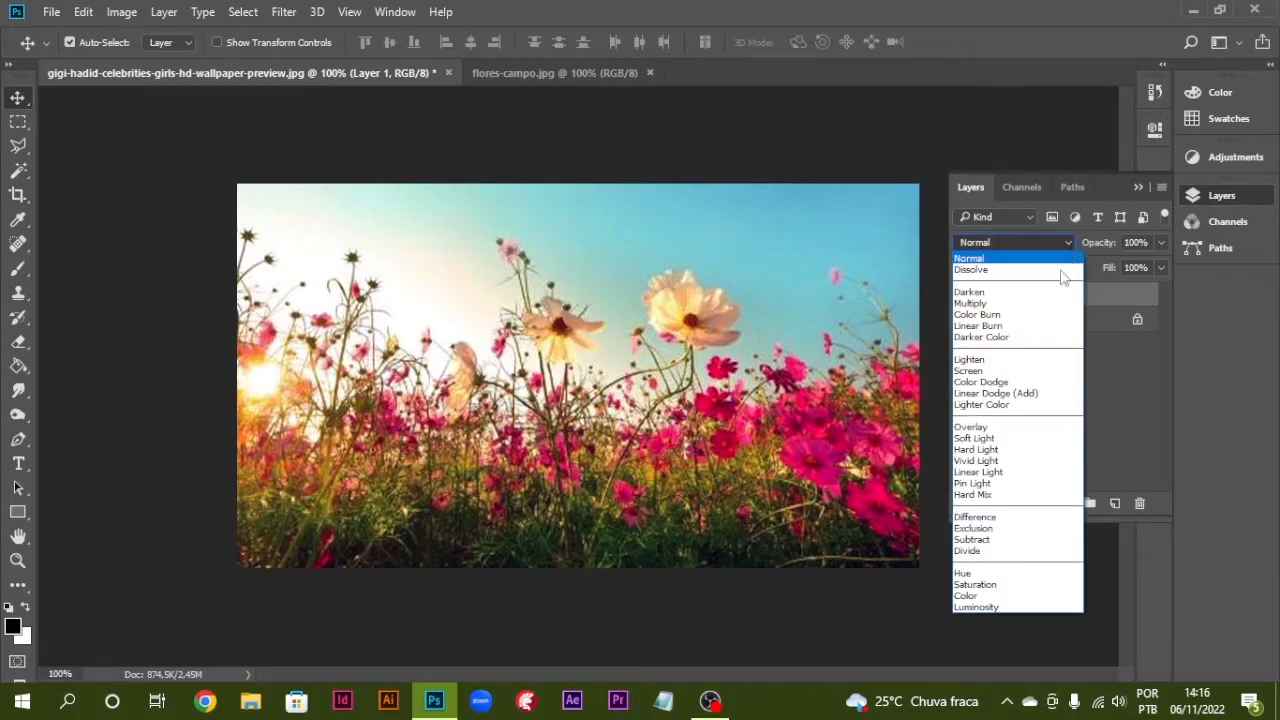
click(970, 303)
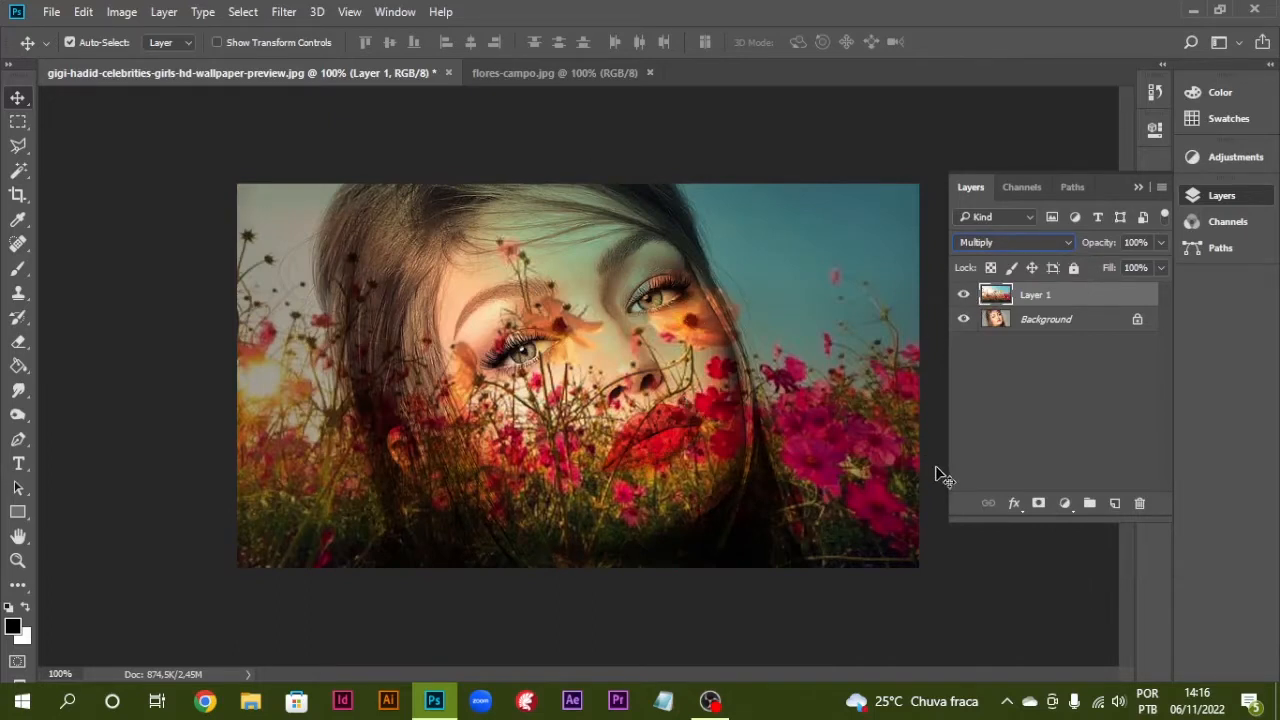
Add a mask to the flower layer and apply the merged RGB image to it with Multiply blending at 100% opacity.
click(1039, 503)
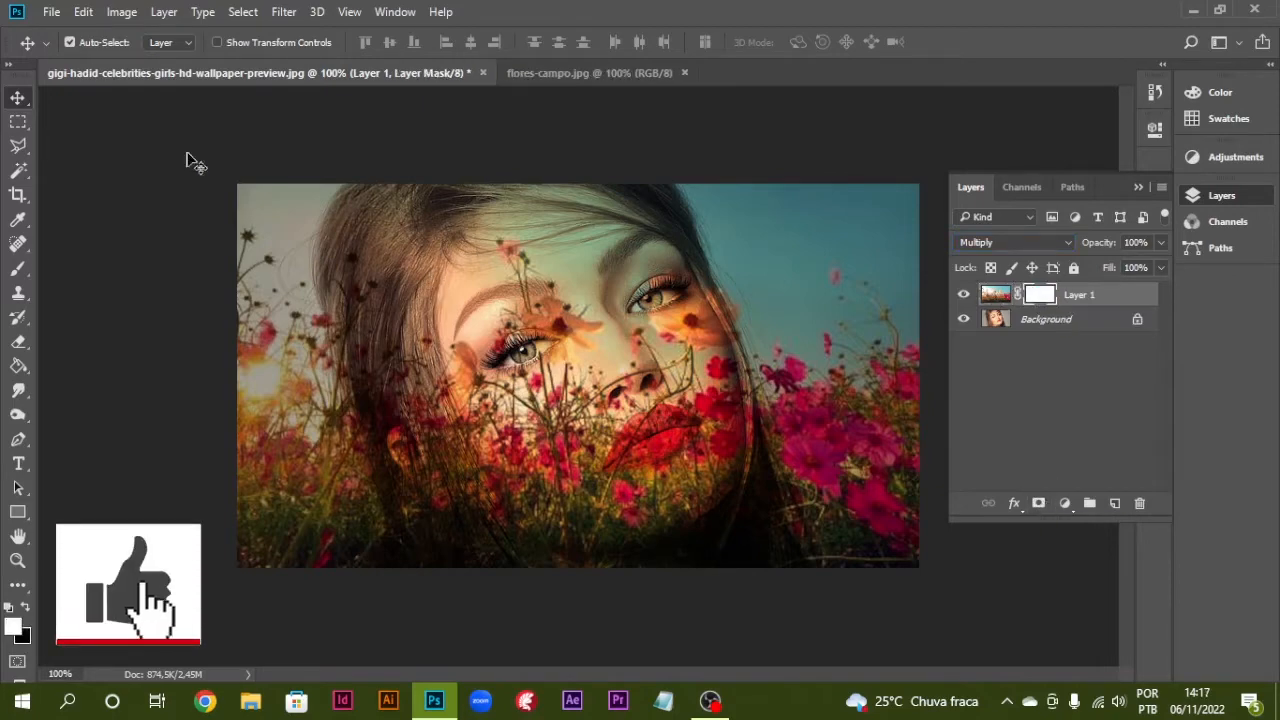
click(121, 12)
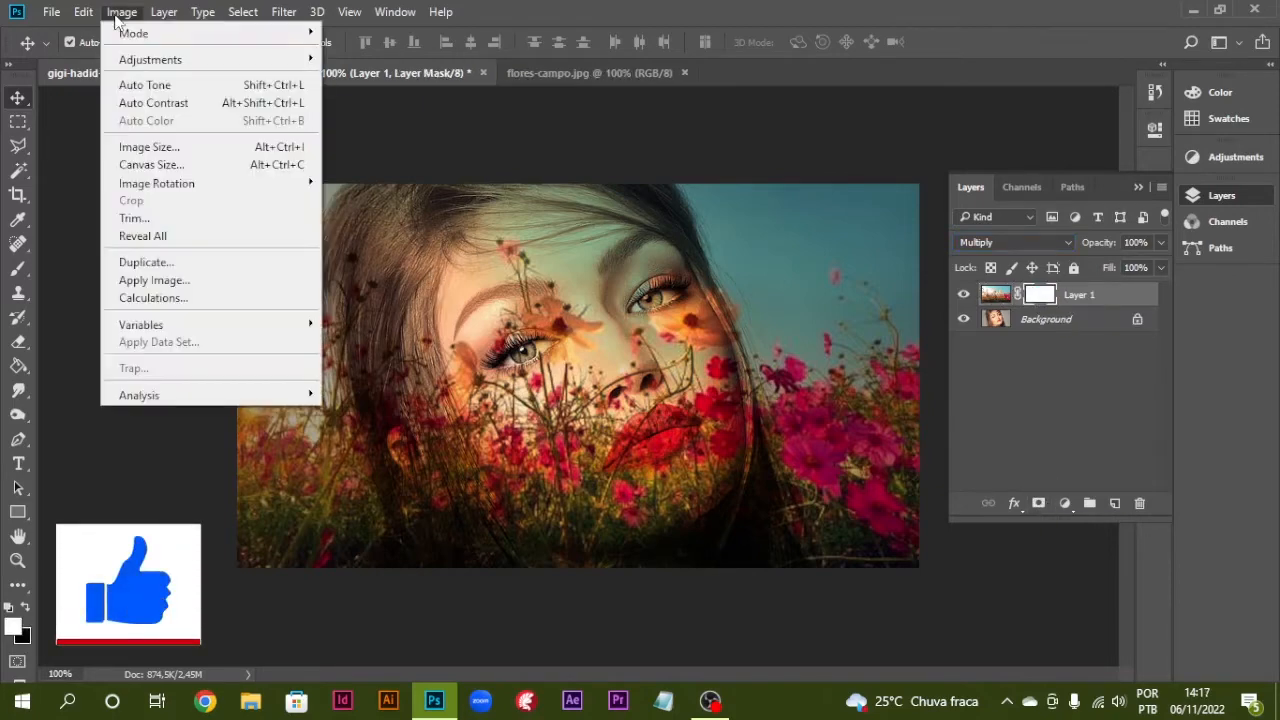
click(168, 281)
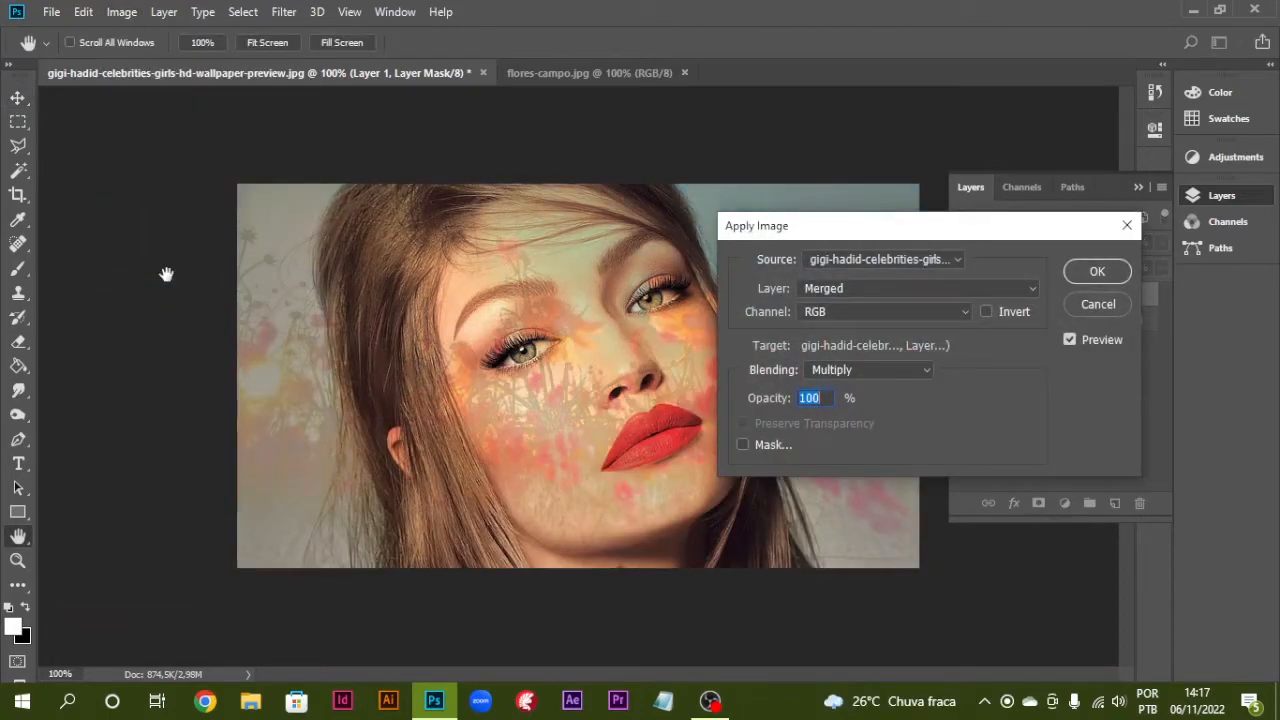
click(1097, 270)
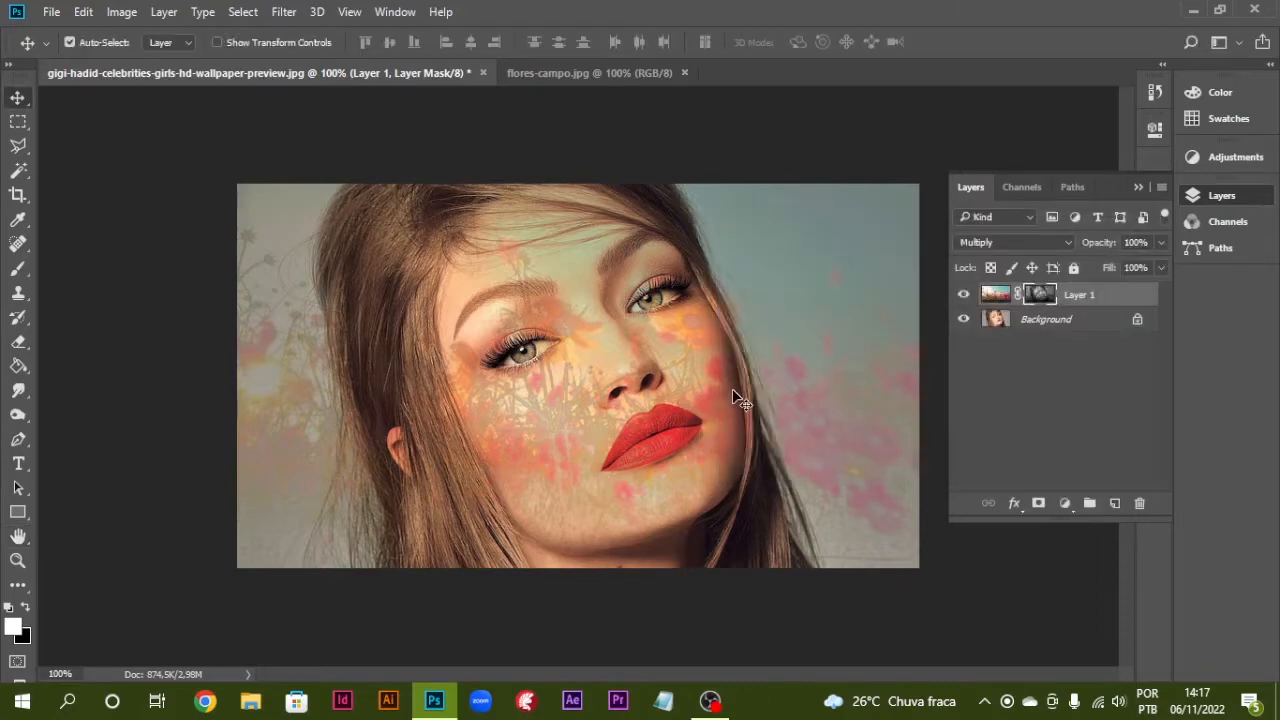
Try a black Brush stroke on the layer mask along the photo's right edge and undo it.
click(18, 272)
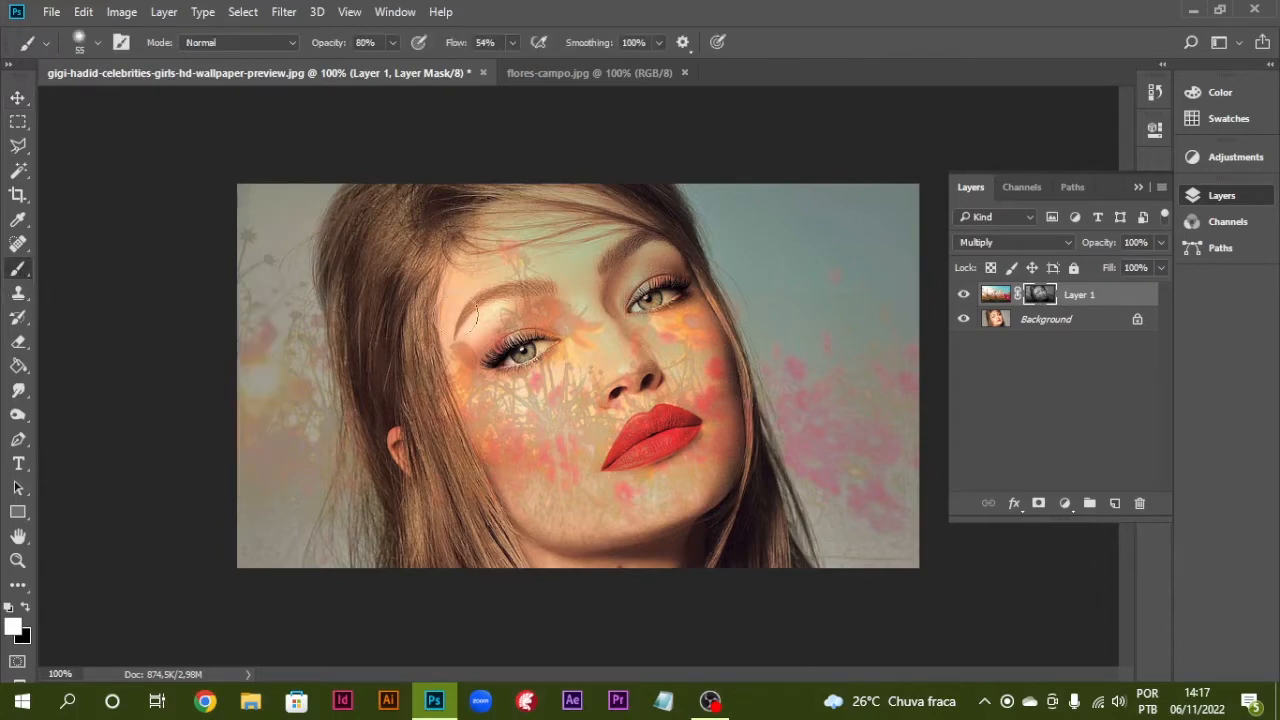
key(x)
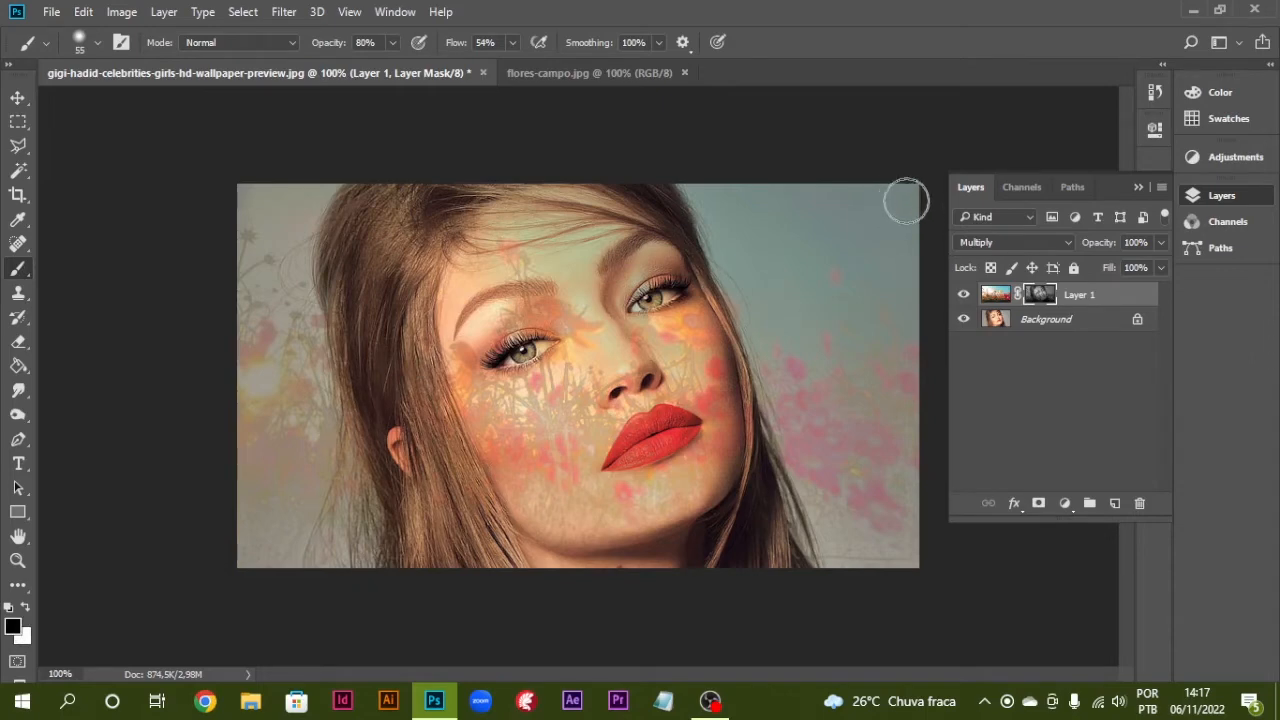
drag(906, 201, 908, 372)
click(84, 12)
click(115, 83)
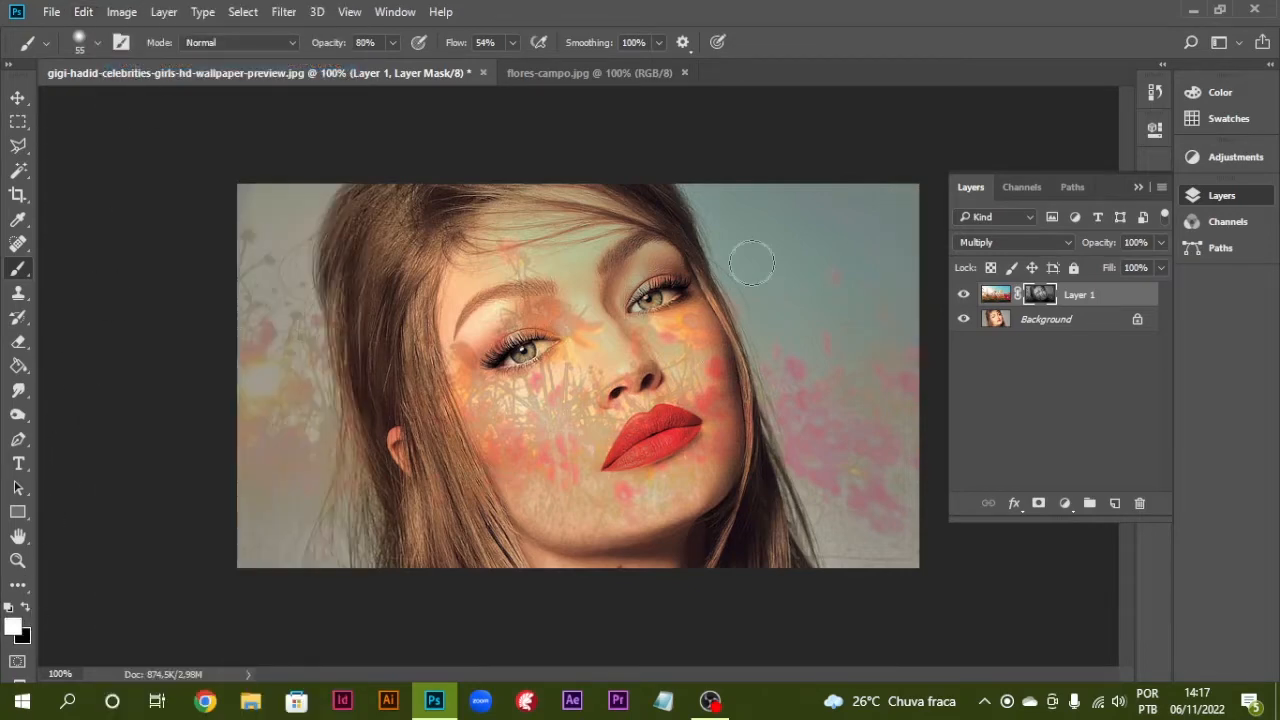
Paint white on the layer mask over the background to the right of the face and hair.
mouse_move(908, 194)
mouse_down()
mouse_move(907, 588)
mouse_move(886, 537)
mouse_move(877, 134)
mouse_move(860, 366)
mouse_move(874, 620)
mouse_move(831, 403)
mouse_move(834, 137)
mouse_move(831, 431)
mouse_move(857, 606)
mouse_move(809, 491)
mouse_move(797, 143)
mouse_move(780, 209)
mouse_move(820, 597)
mouse_move(777, 491)
mouse_move(762, 391)
mouse_move(760, 143)
mouse_move(743, 163)
mouse_move(740, 320)
mouse_move(820, 571)
mouse_move(777, 388)
mouse_move(686, 151)
mouse_up()
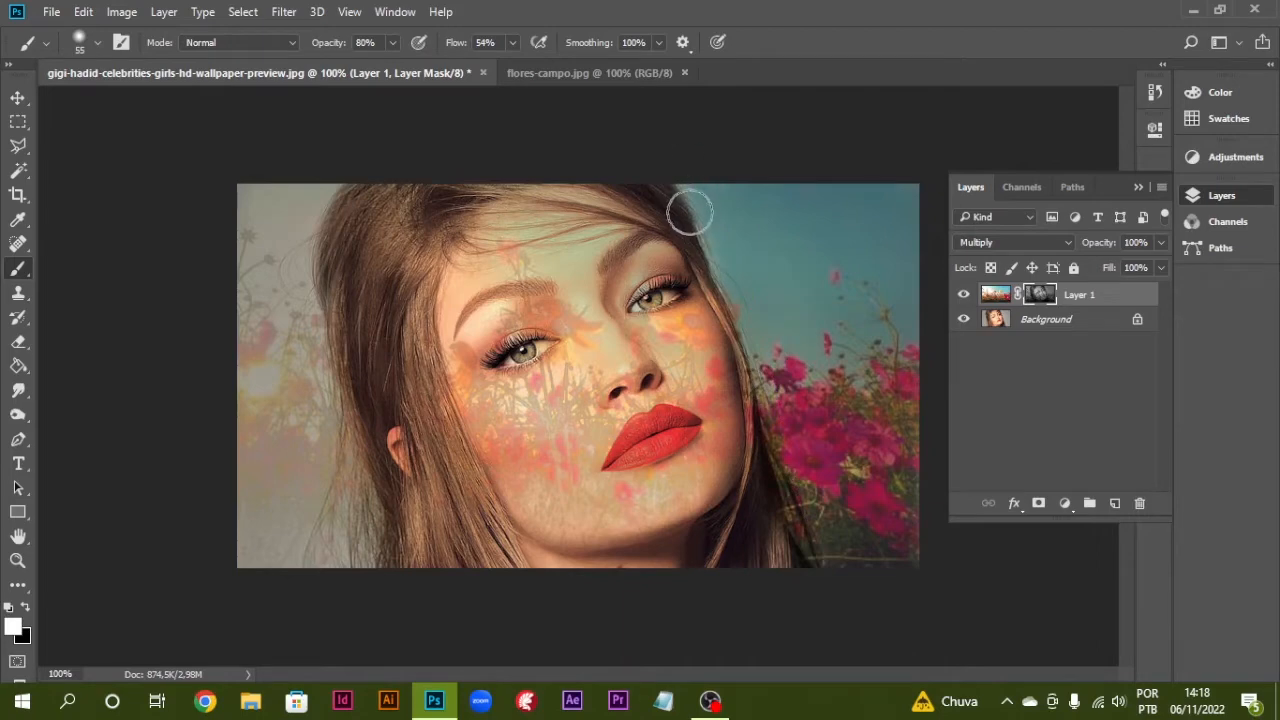
mouse_move(690, 211)
mouse_down()
mouse_move(766, 345)
mouse_move(834, 597)
mouse_up()
drag(700, 175, 923, 191)
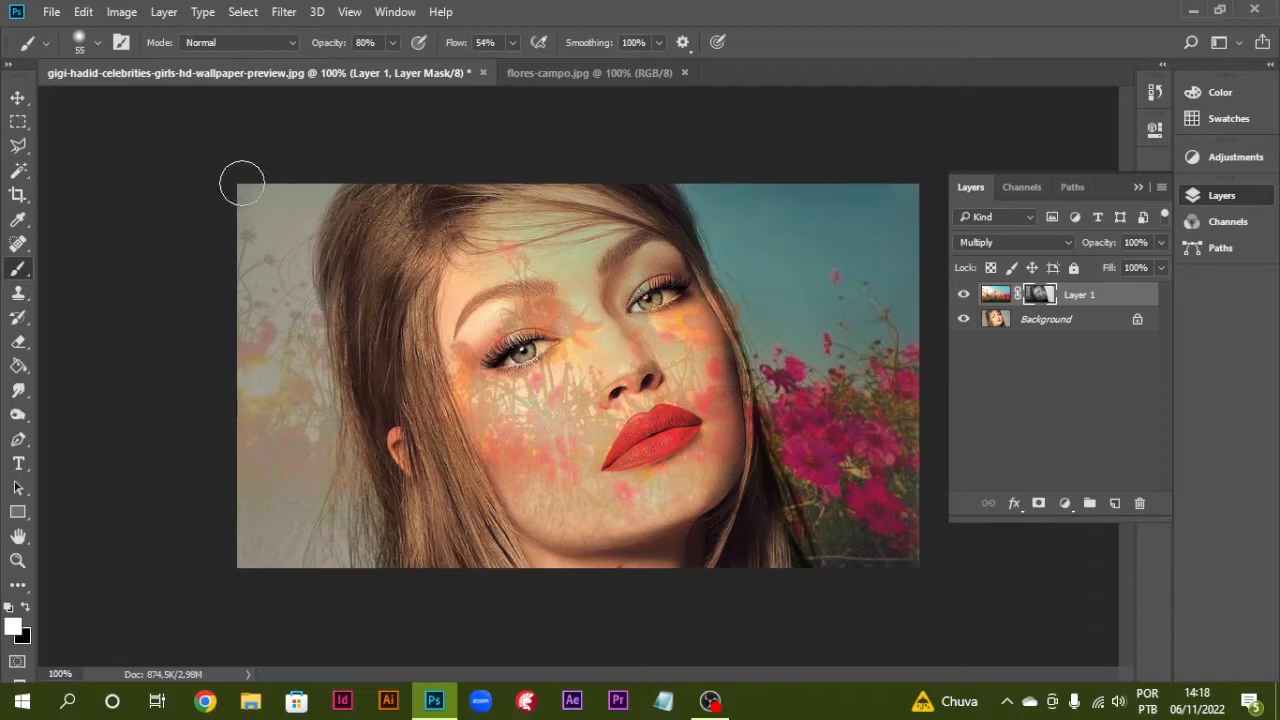
Paint white on the mask over the background left of the hair and touch up the upper-right background.
mouse_move(261, 331)
mouse_down()
mouse_move(264, 501)
mouse_move(243, 639)
mouse_move(223, 522)
mouse_move(241, 352)
mouse_move(239, 156)
mouse_up()
mouse_move(297, 349)
mouse_down()
mouse_move(345, 626)
mouse_move(250, 233)
mouse_move(314, 570)
mouse_move(284, 515)
mouse_move(272, 513)
mouse_move(268, 544)
mouse_move(327, 569)
mouse_move(344, 515)
mouse_move(312, 230)
mouse_up()
mouse_move(301, 294)
mouse_down()
mouse_move(351, 427)
mouse_move(369, 561)
mouse_move(320, 376)
mouse_move(388, 603)
mouse_move(310, 325)
mouse_up()
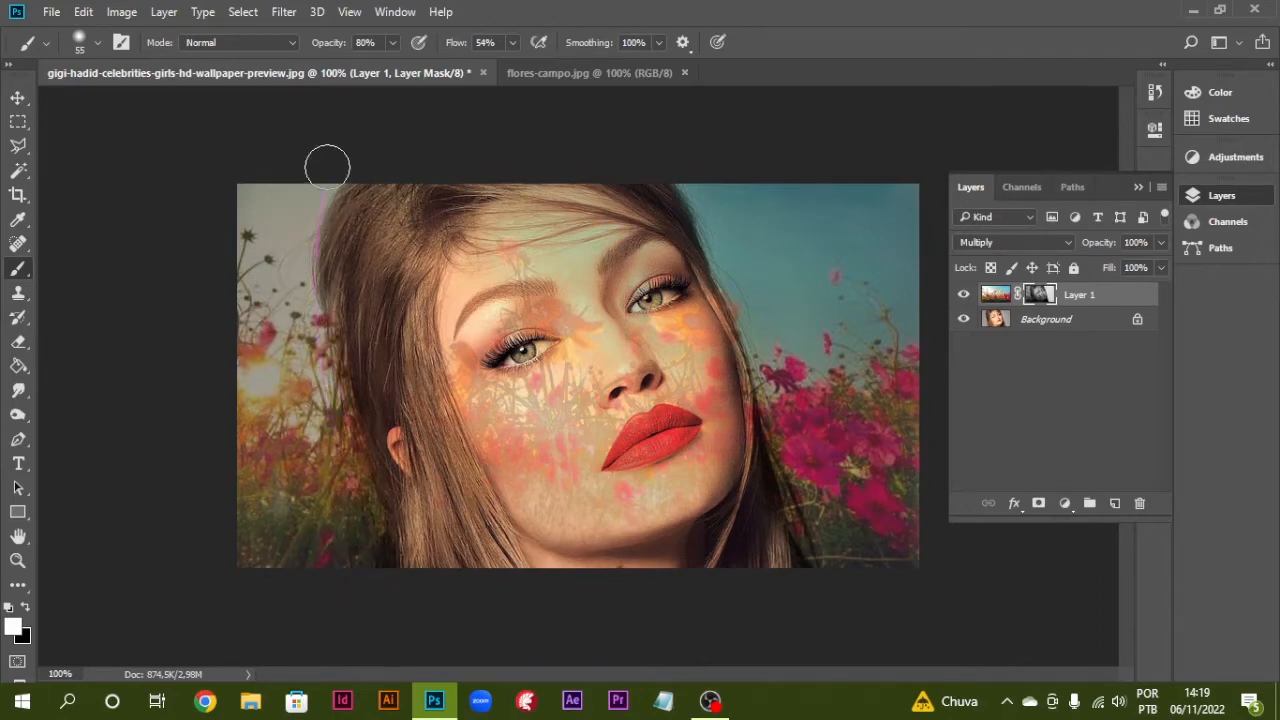
drag(327, 167, 330, 164)
mouse_move(908, 212)
mouse_down()
mouse_move(750, 202)
mouse_move(909, 233)
mouse_move(814, 250)
mouse_move(772, 302)
mouse_move(876, 525)
mouse_move(899, 533)
mouse_move(896, 377)
mouse_move(891, 556)
mouse_move(832, 483)
mouse_move(794, 377)
mouse_move(849, 567)
mouse_move(787, 384)
mouse_move(879, 476)
mouse_move(912, 533)
mouse_move(912, 381)
mouse_move(775, 255)
mouse_move(835, 195)
mouse_move(907, 187)
mouse_move(720, 190)
mouse_up()
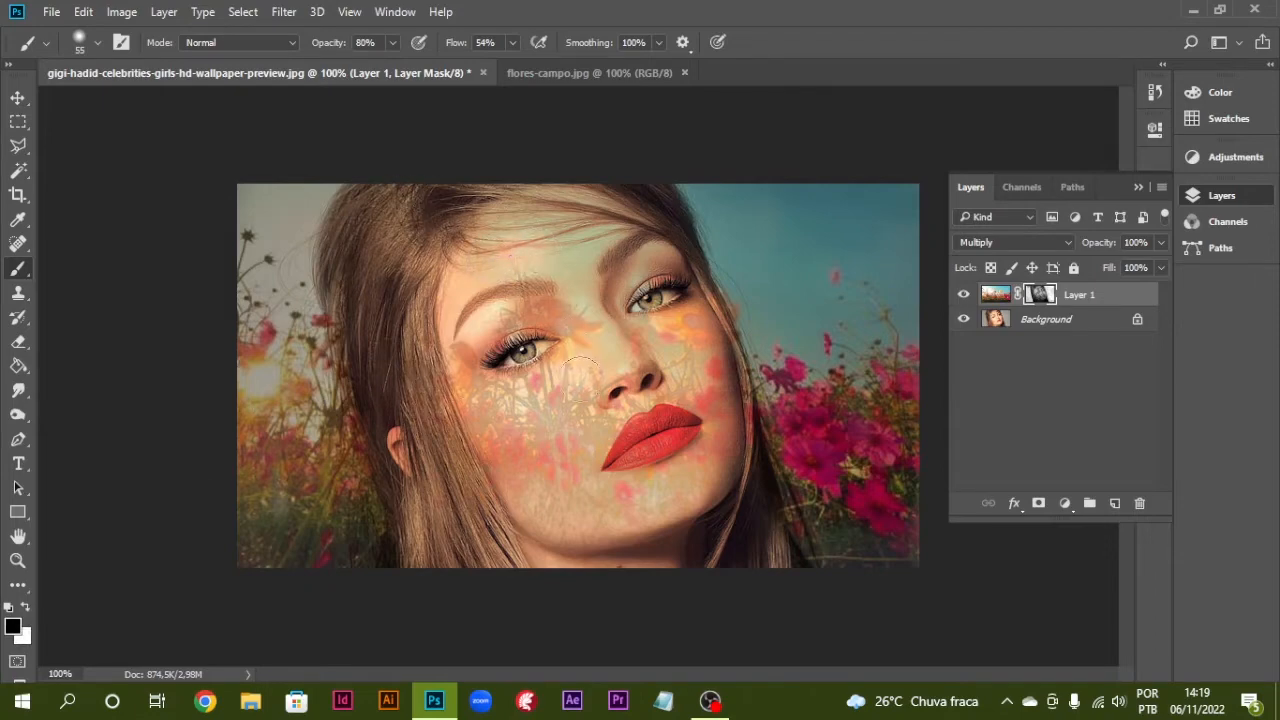
Undo the last two mask changes and paint white on the mask over the cheek below the left-hand eye.
click(83, 11)
click(115, 67)
click(83, 11)
click(115, 67)
click(27, 608)
mouse_move(571, 389)
mouse_down()
mouse_move(520, 376)
mouse_move(466, 384)
mouse_move(452, 368)
mouse_up()
Lower the brush opacity to 41% and paint white on the mask over the cheeks, chin and forehead.
click(392, 43)
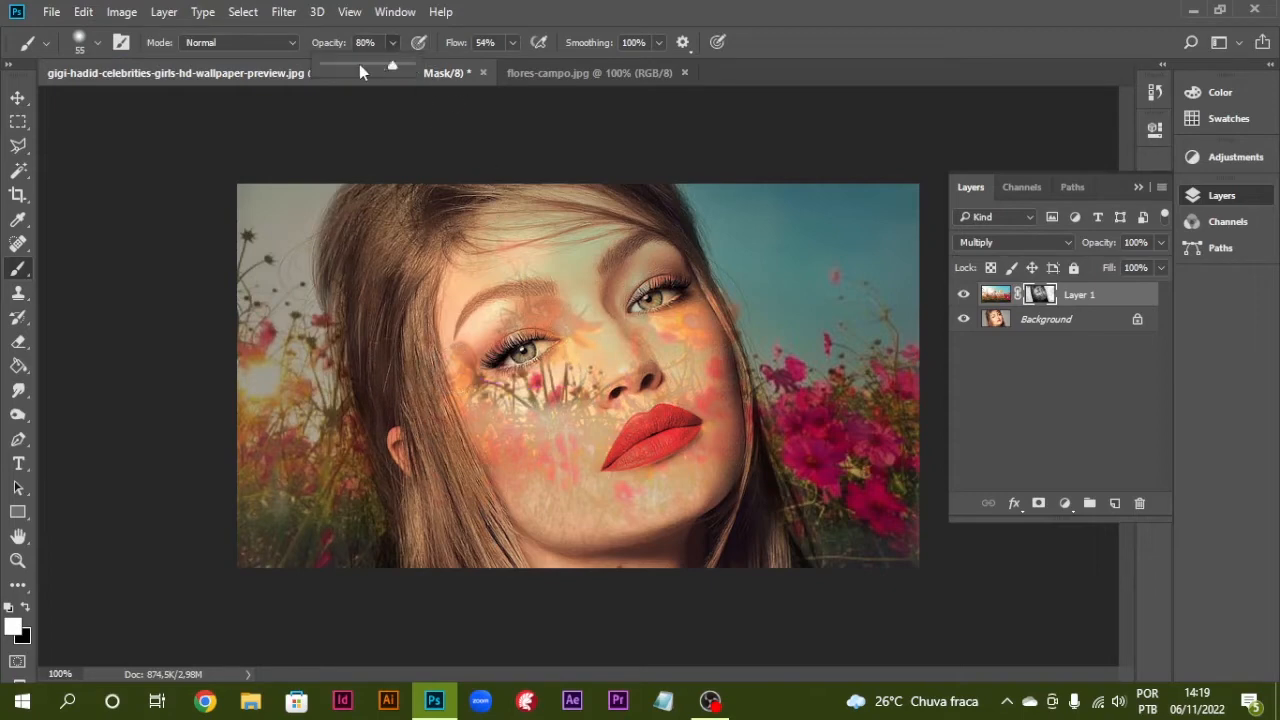
click(359, 64)
click(536, 290)
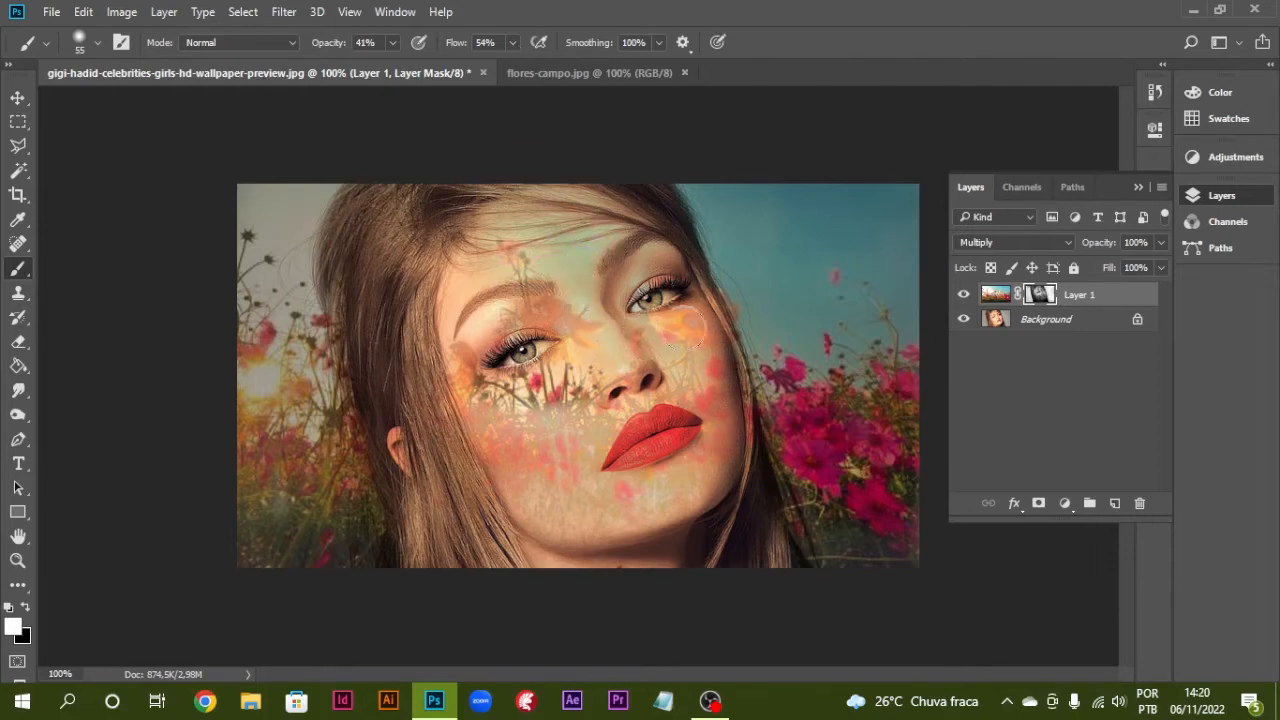
mouse_move(685, 327)
mouse_down()
mouse_move(659, 347)
mouse_move(707, 369)
mouse_move(713, 347)
mouse_move(668, 407)
mouse_up()
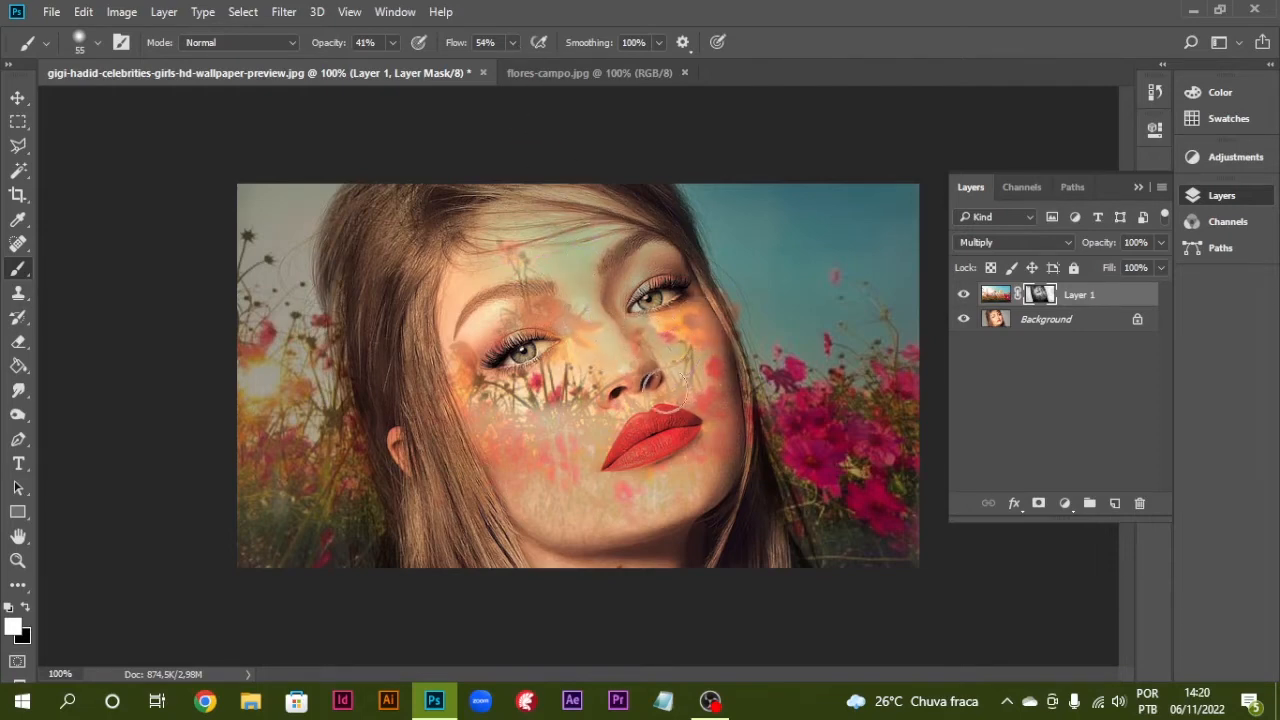
mouse_move(565, 420)
mouse_down()
mouse_move(453, 409)
mouse_move(555, 429)
mouse_move(593, 407)
mouse_move(578, 447)
mouse_move(480, 435)
mouse_move(540, 442)
mouse_move(588, 427)
mouse_move(588, 467)
mouse_move(531, 489)
mouse_move(611, 499)
mouse_move(691, 488)
mouse_move(721, 458)
mouse_move(727, 428)
mouse_move(691, 313)
mouse_move(716, 395)
mouse_move(716, 453)
mouse_move(700, 480)
mouse_move(579, 501)
mouse_move(448, 434)
mouse_move(511, 507)
mouse_move(600, 526)
mouse_move(660, 524)
mouse_move(708, 498)
mouse_move(736, 410)
mouse_move(738, 436)
mouse_move(707, 509)
mouse_move(673, 535)
mouse_move(527, 533)
mouse_move(455, 455)
mouse_move(428, 333)
mouse_up()
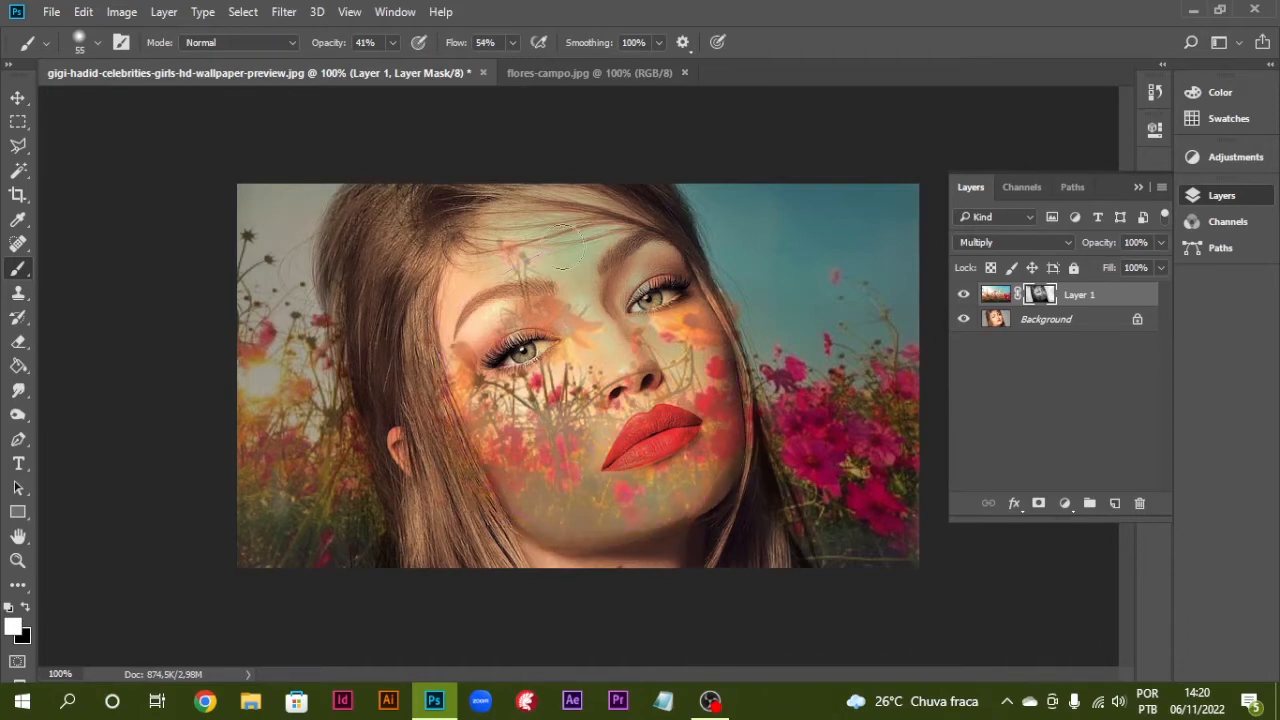
mouse_move(617, 334)
mouse_down()
mouse_move(562, 304)
mouse_move(502, 310)
mouse_move(442, 359)
mouse_up()
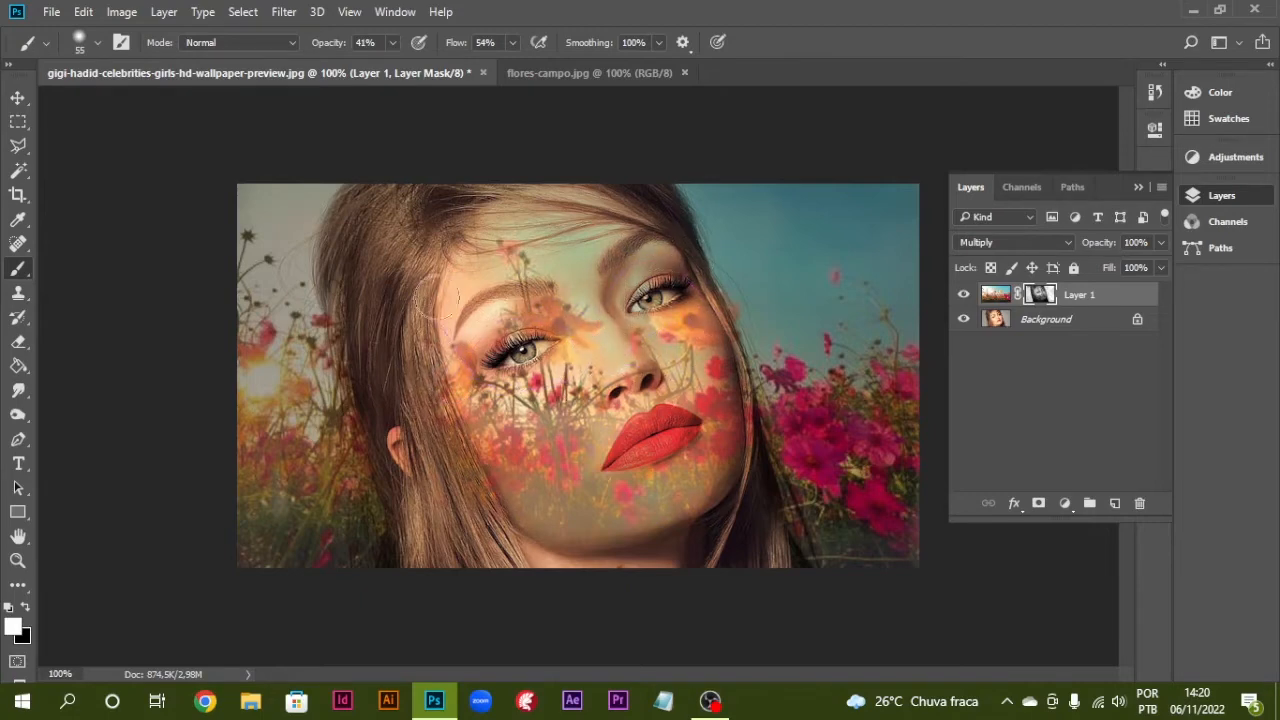
Zoom in on the face and set up a black 18 px brush with 100% opacity and 91% flow.
click(18, 561)
drag(395, 214, 778, 473)
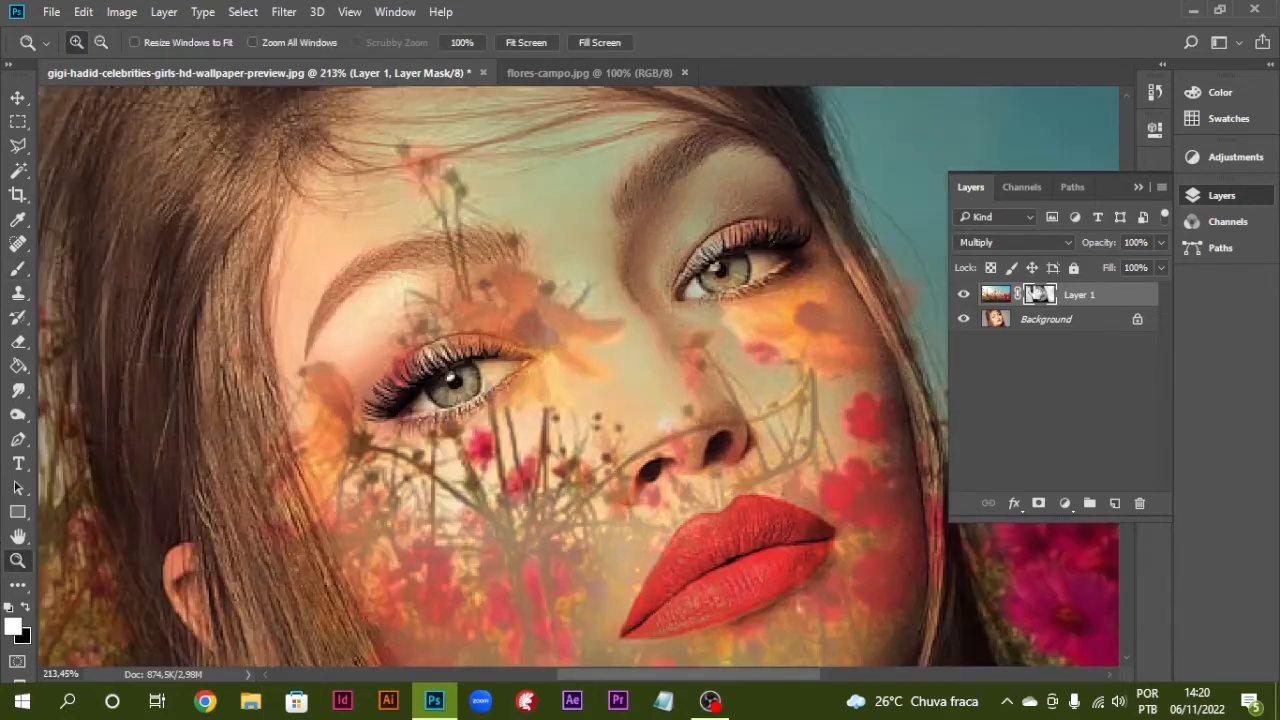
click(1137, 188)
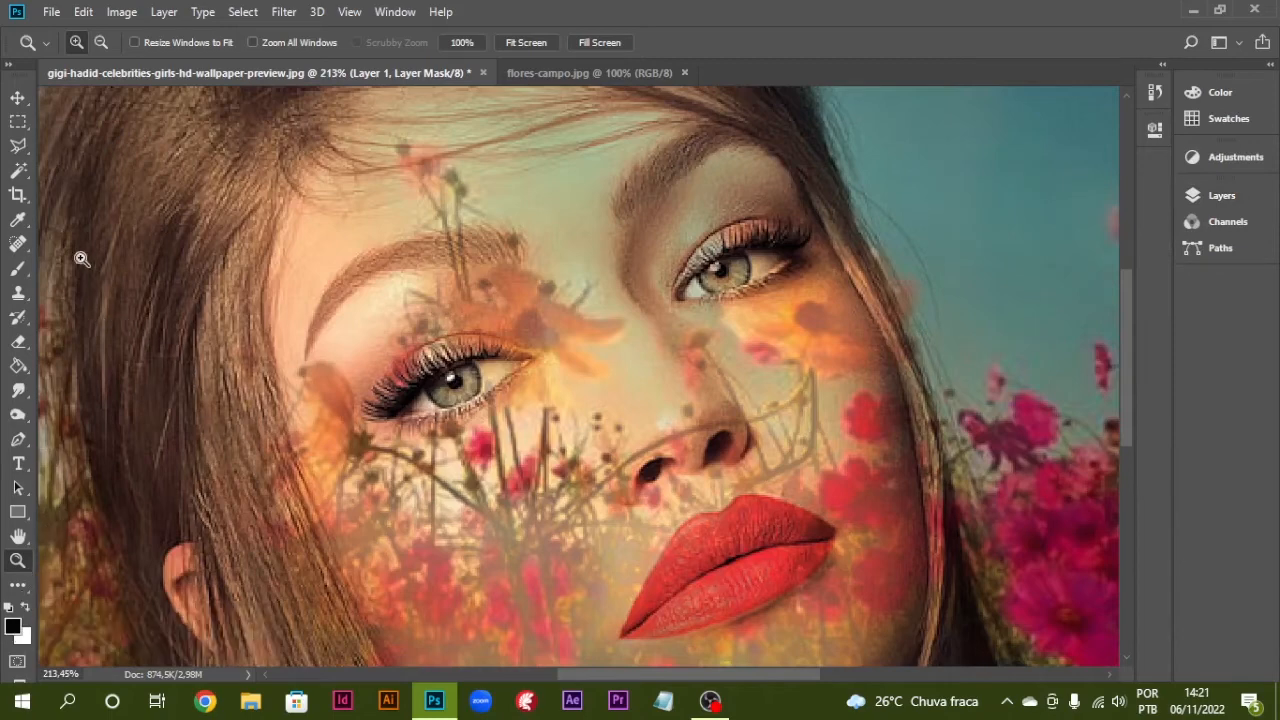
click(18, 269)
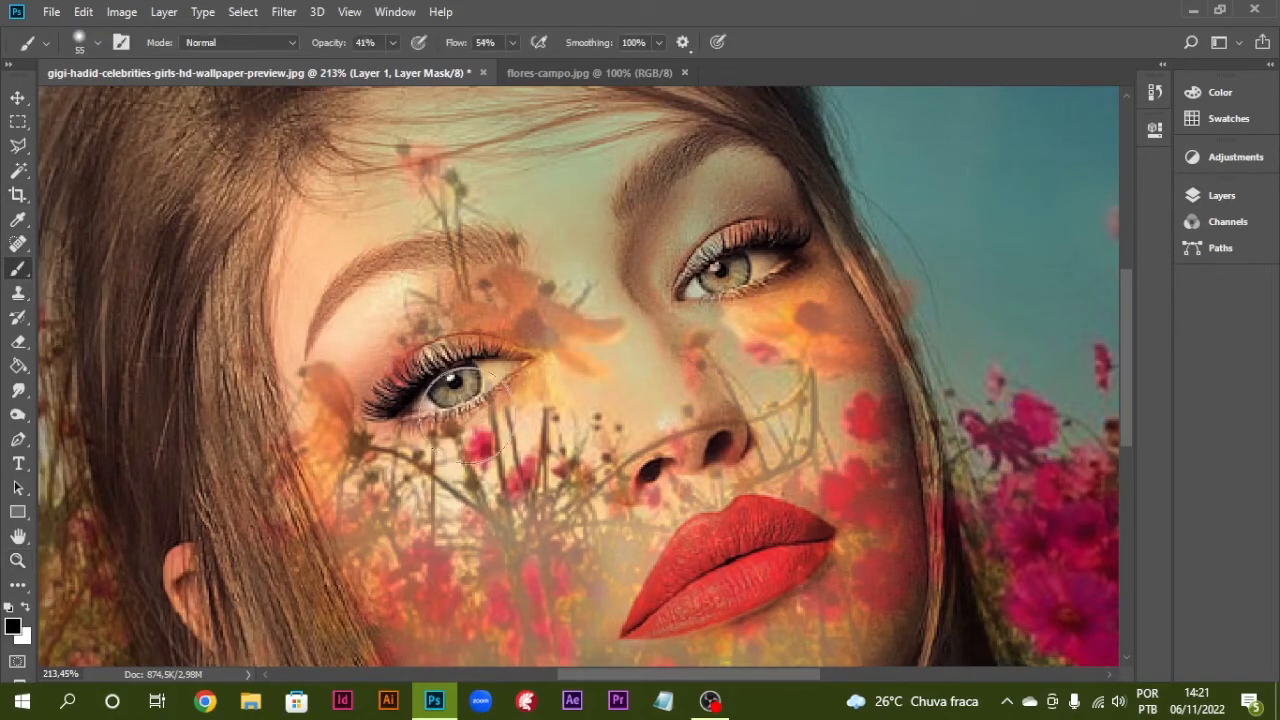
click(98, 43)
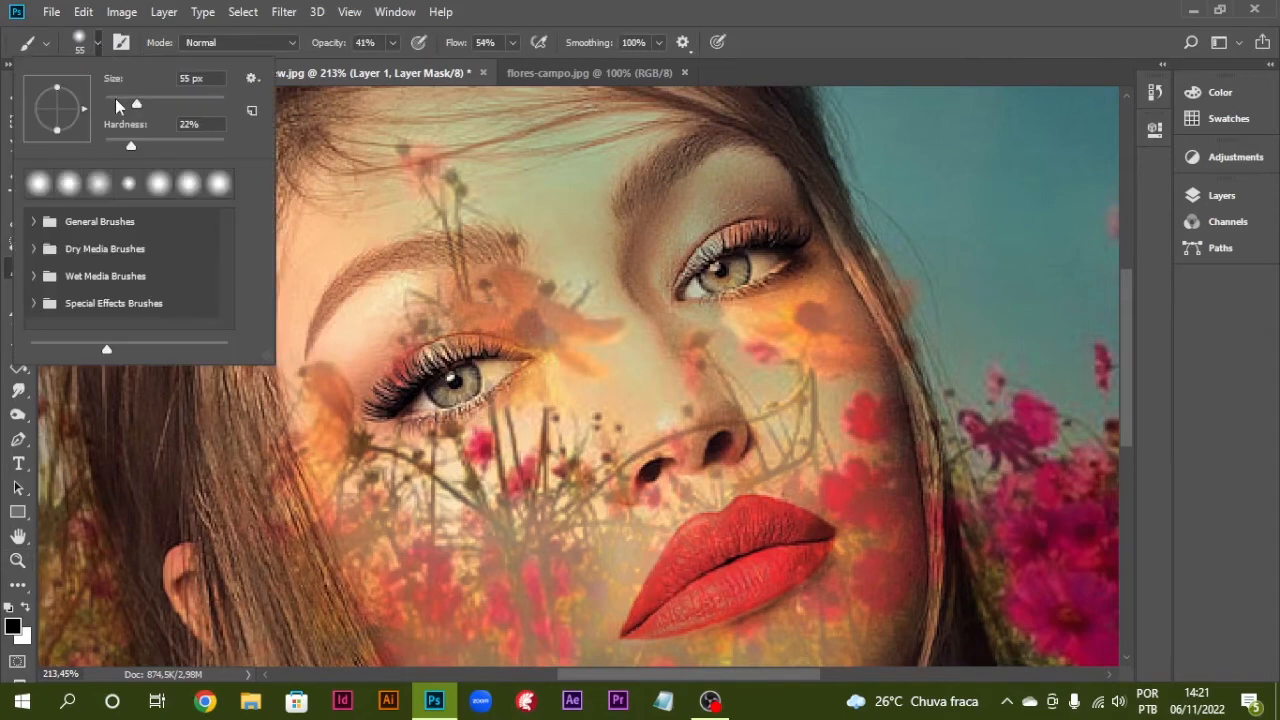
key(Return)
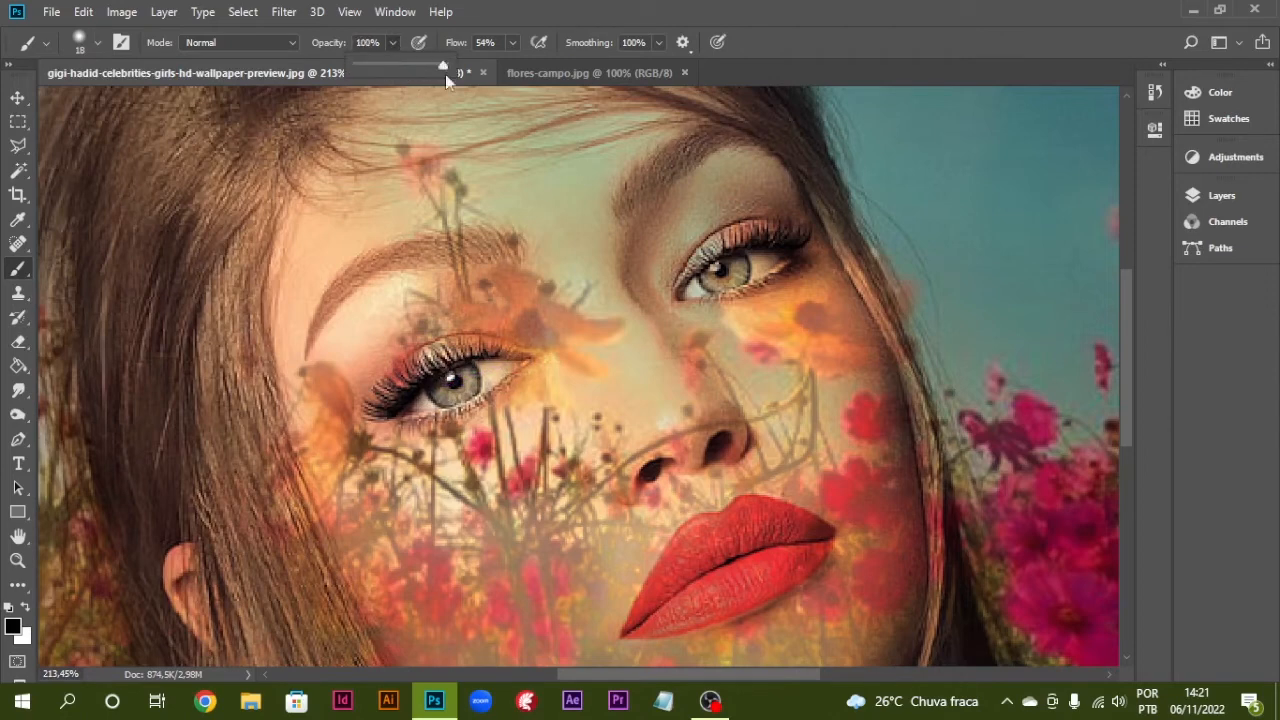
click(496, 367)
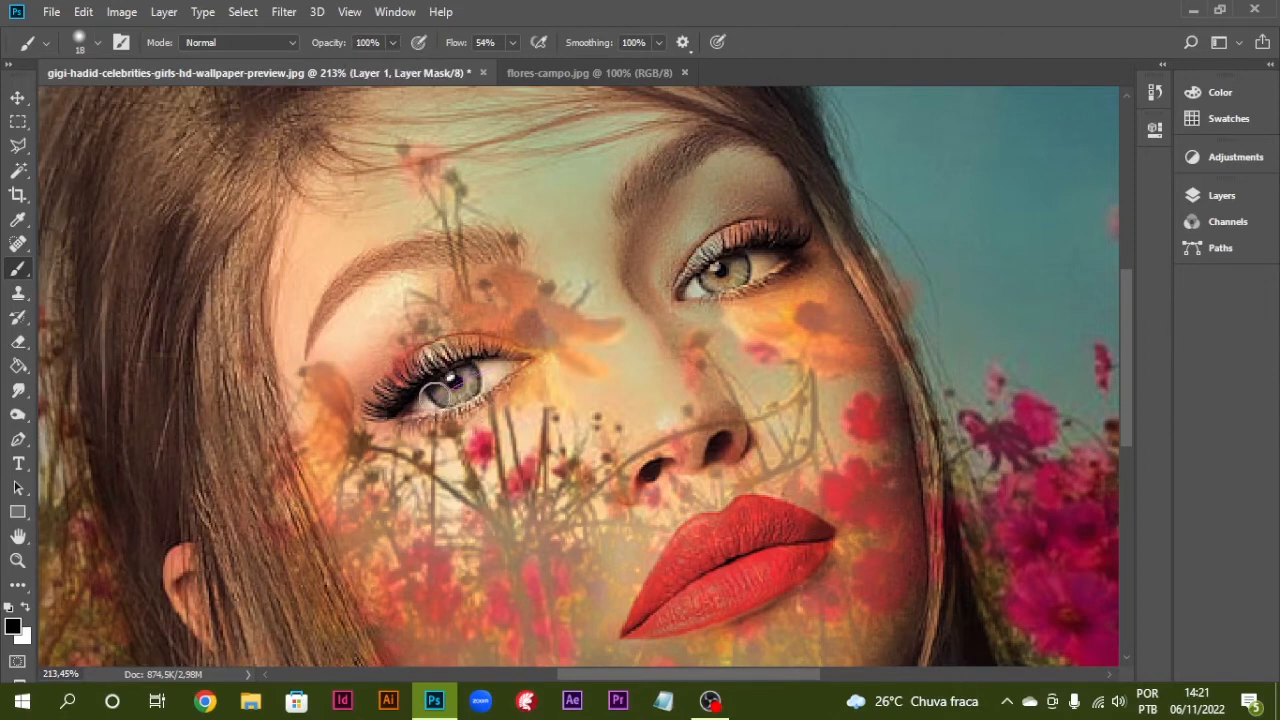
click(512, 42)
click(547, 68)
Paint black on the mask over both eyes to clear the flower overlay from the irises, whites and lashes.
mouse_move(482, 368)
mouse_down()
mouse_move(430, 386)
mouse_move(503, 372)
mouse_up()
mouse_move(410, 403)
mouse_down()
mouse_move(427, 363)
mouse_move(530, 362)
mouse_move(390, 408)
mouse_up()
mouse_move(708, 298)
mouse_down()
mouse_move(745, 258)
mouse_move(768, 263)
mouse_up()
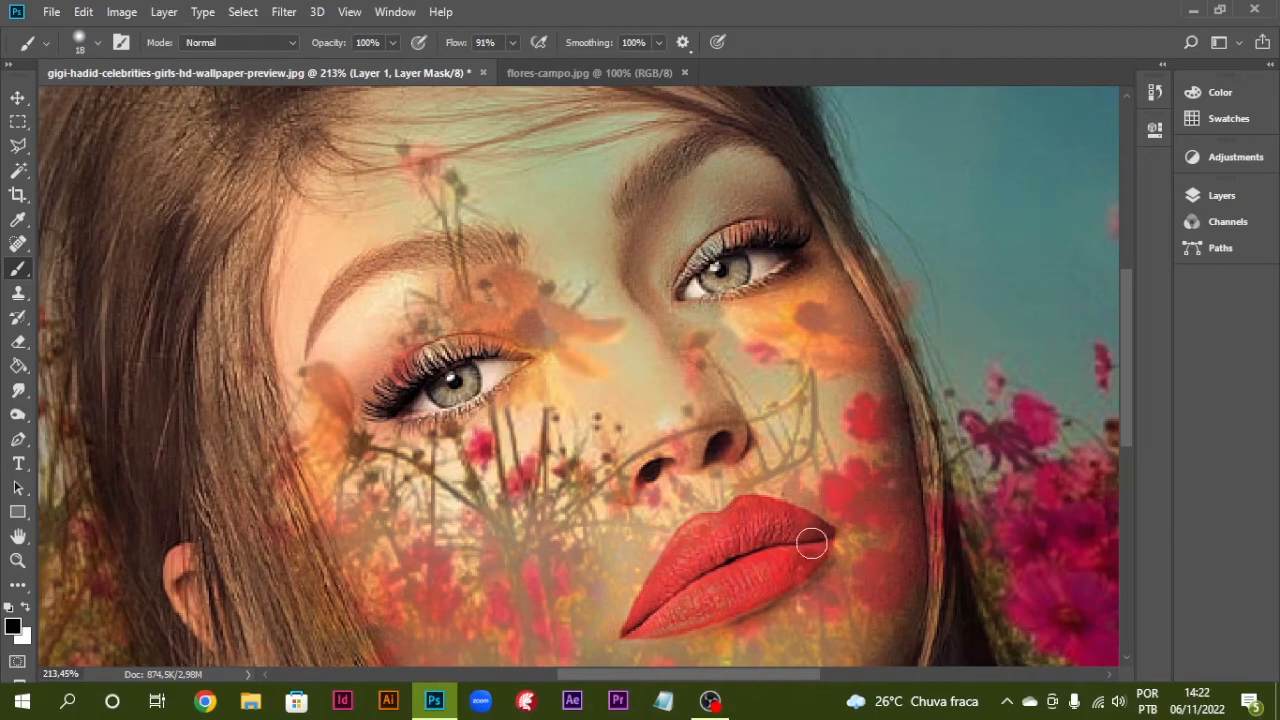
Paint black on the mask over the upper and lower lips, out to both corners of the mouth.
drag(733, 591, 642, 625)
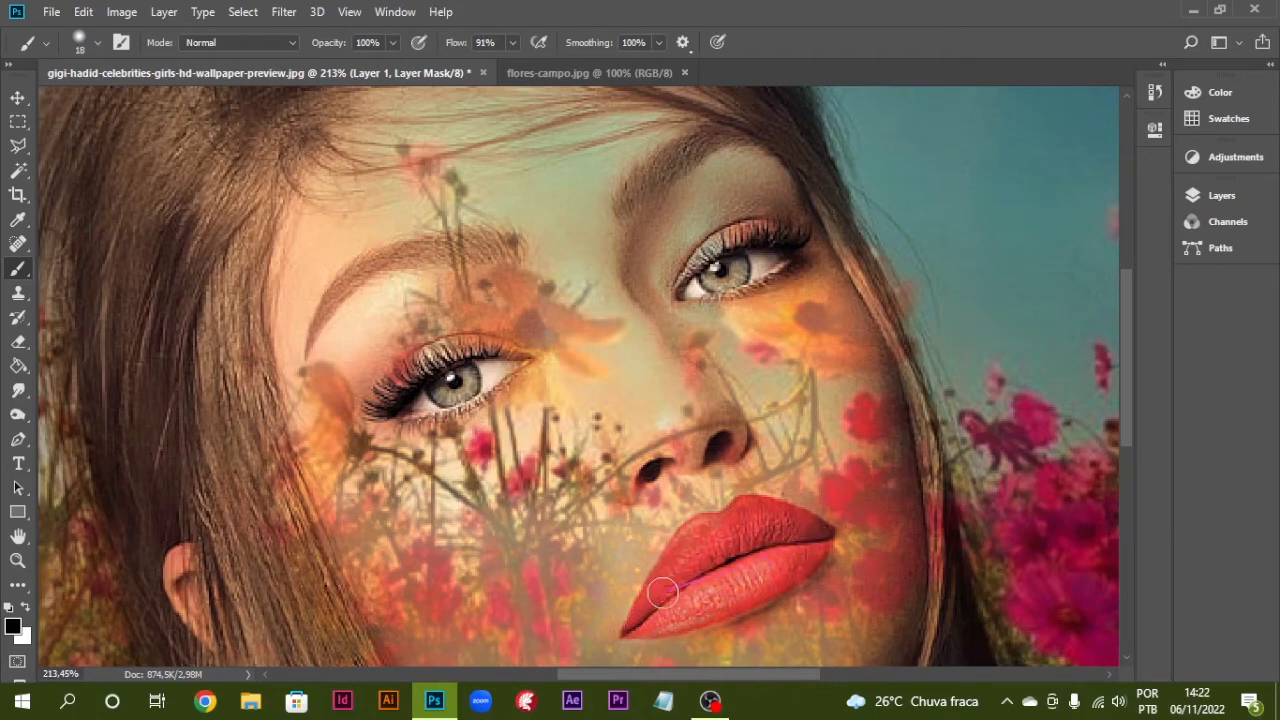
mouse_move(662, 593)
mouse_down()
mouse_move(762, 538)
mouse_move(817, 543)
mouse_move(815, 556)
mouse_move(748, 604)
mouse_move(612, 634)
mouse_move(741, 520)
mouse_up()
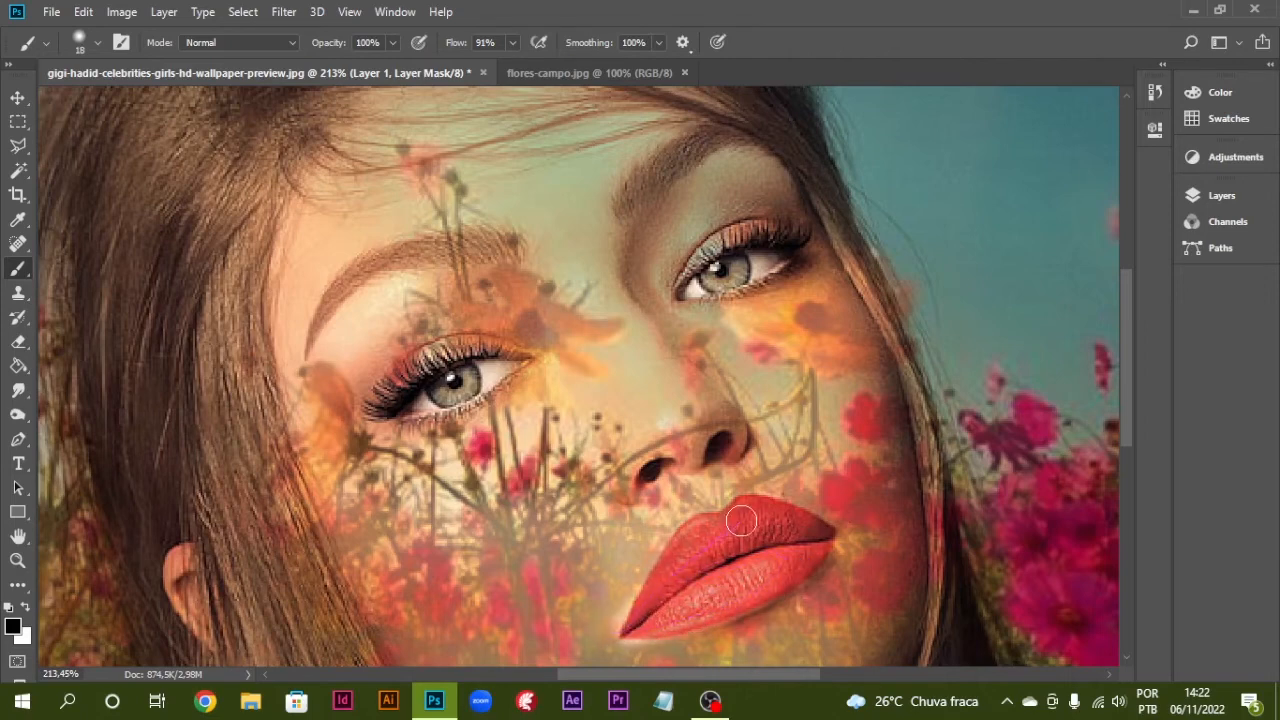
drag(829, 522, 835, 543)
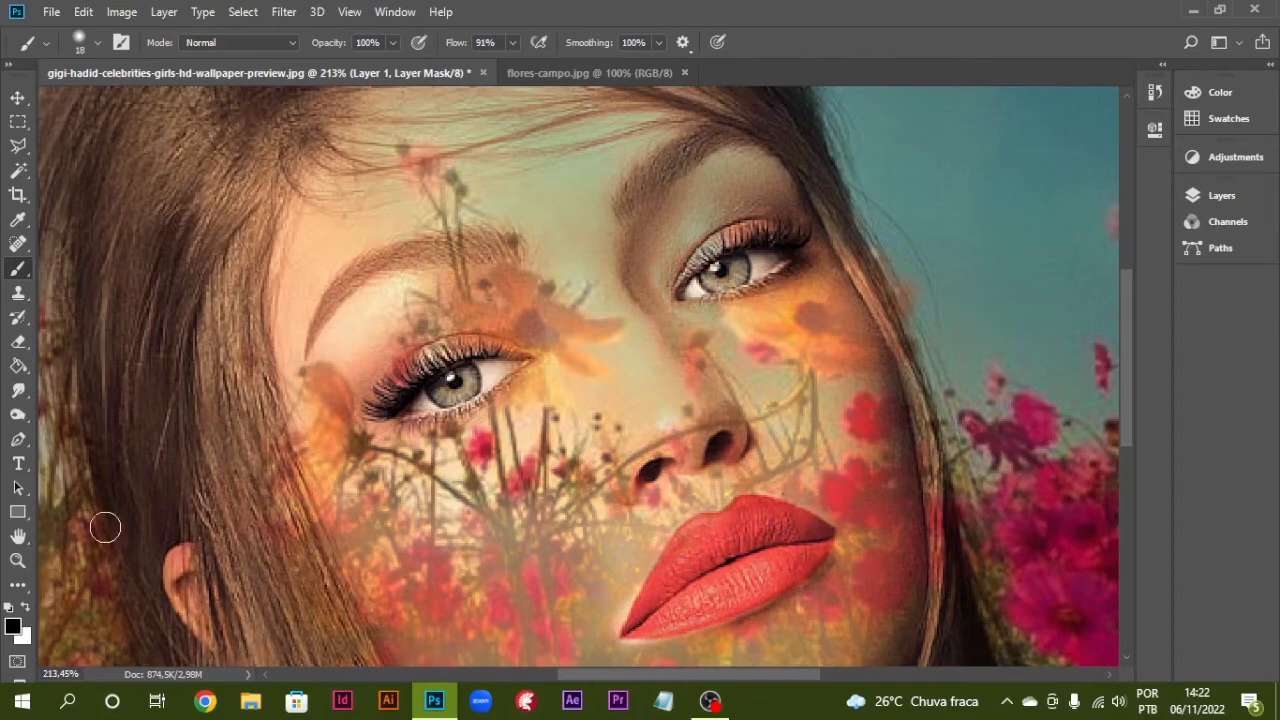
double_click(20, 538)
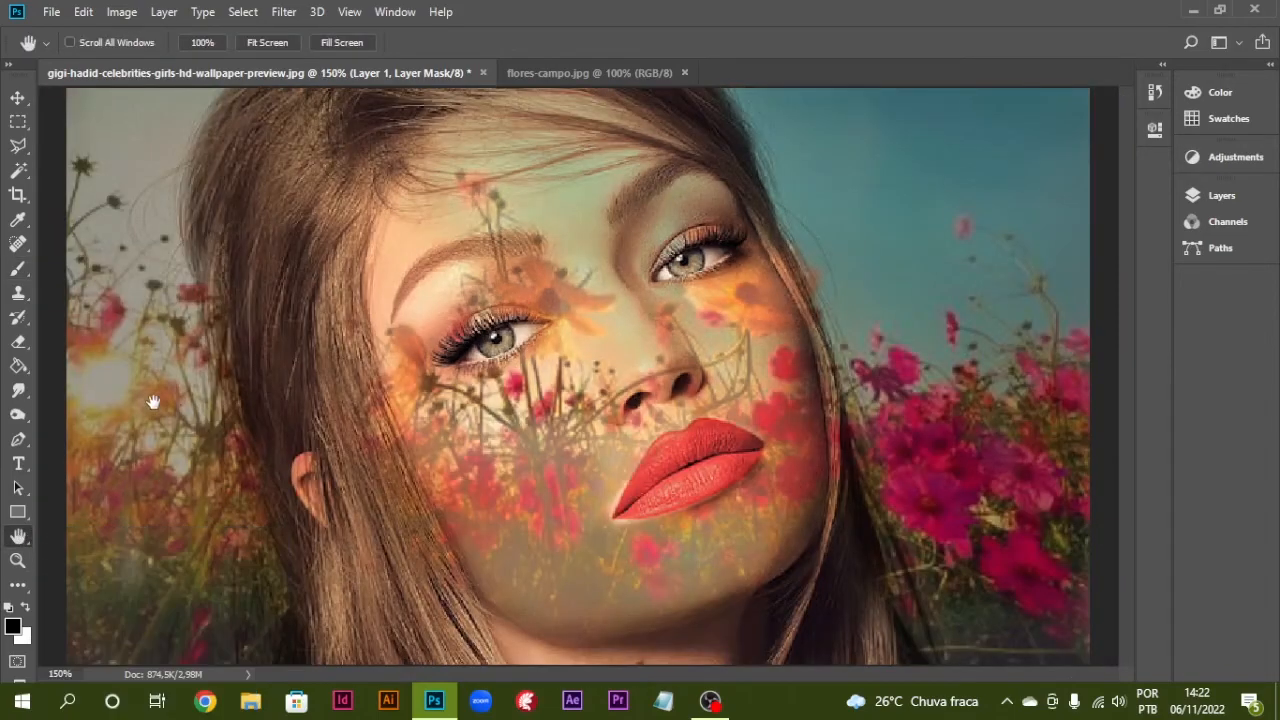
Set up a white brush with 49% opacity and 51% flow and paint the mask along the lower lip's outer edge.
click(17, 561)
drag(418, 379, 1012, 642)
click(19, 269)
click(28, 606)
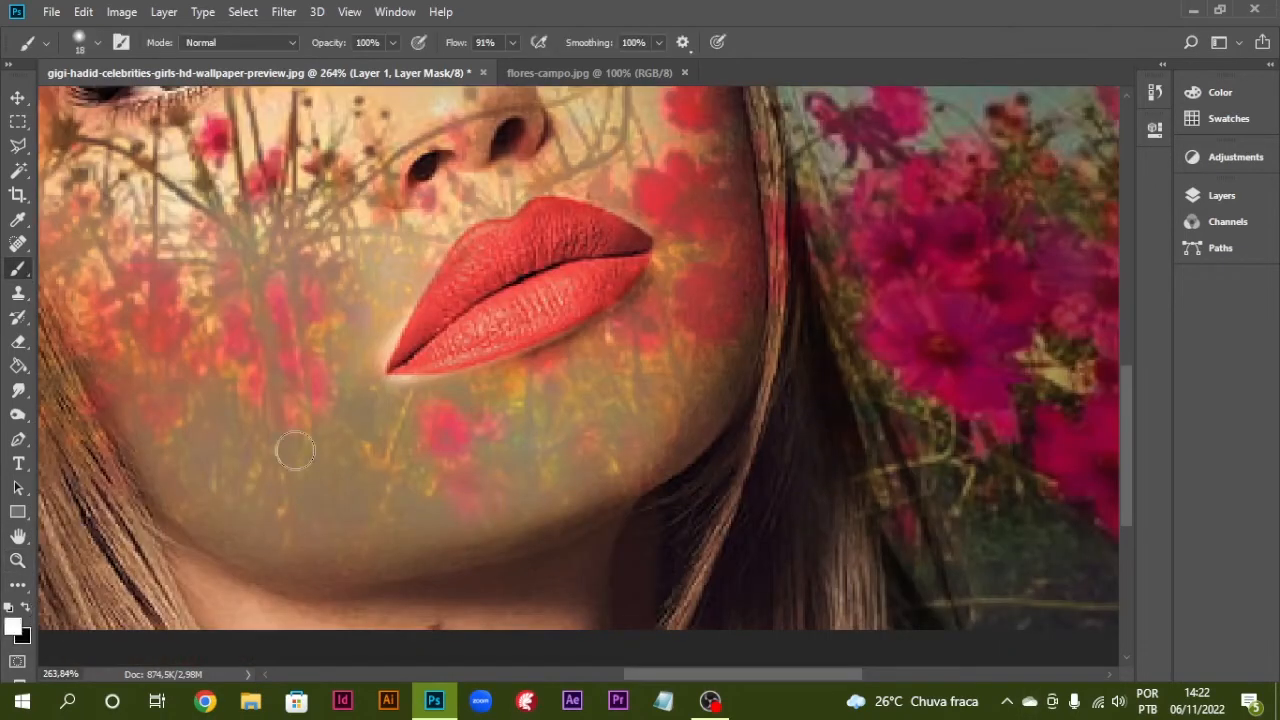
drag(395, 46, 349, 70)
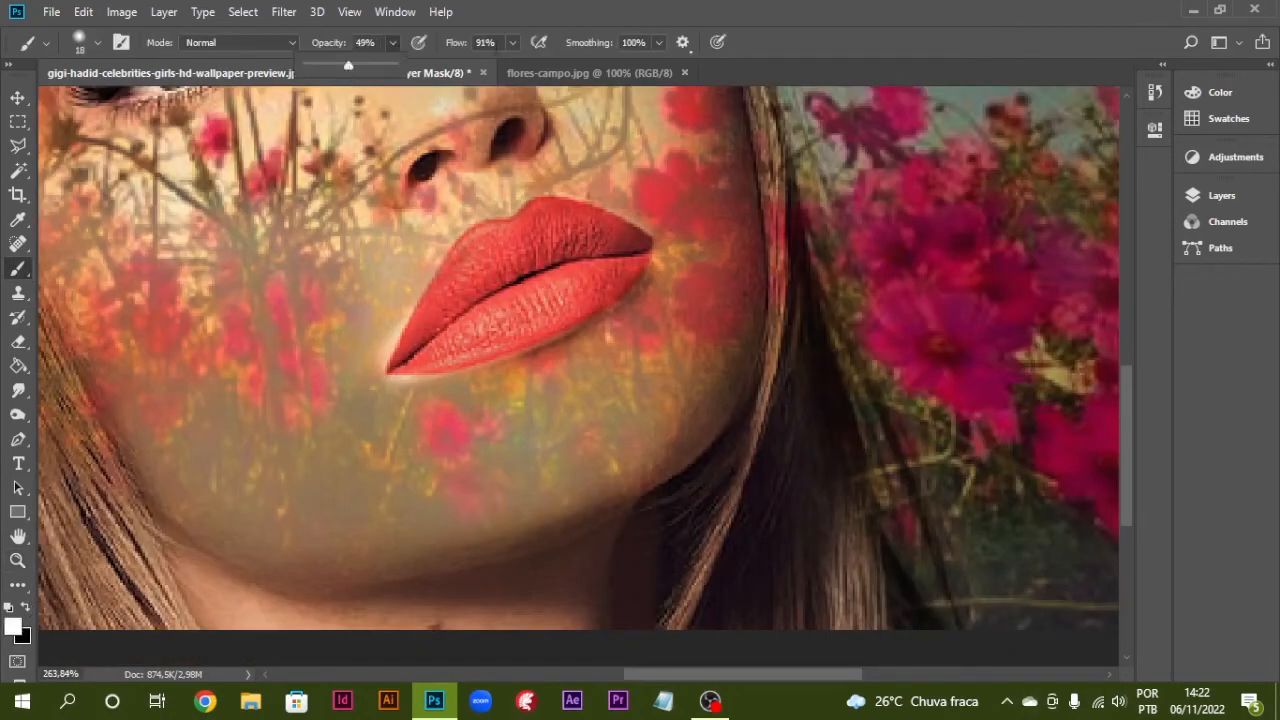
click(512, 43)
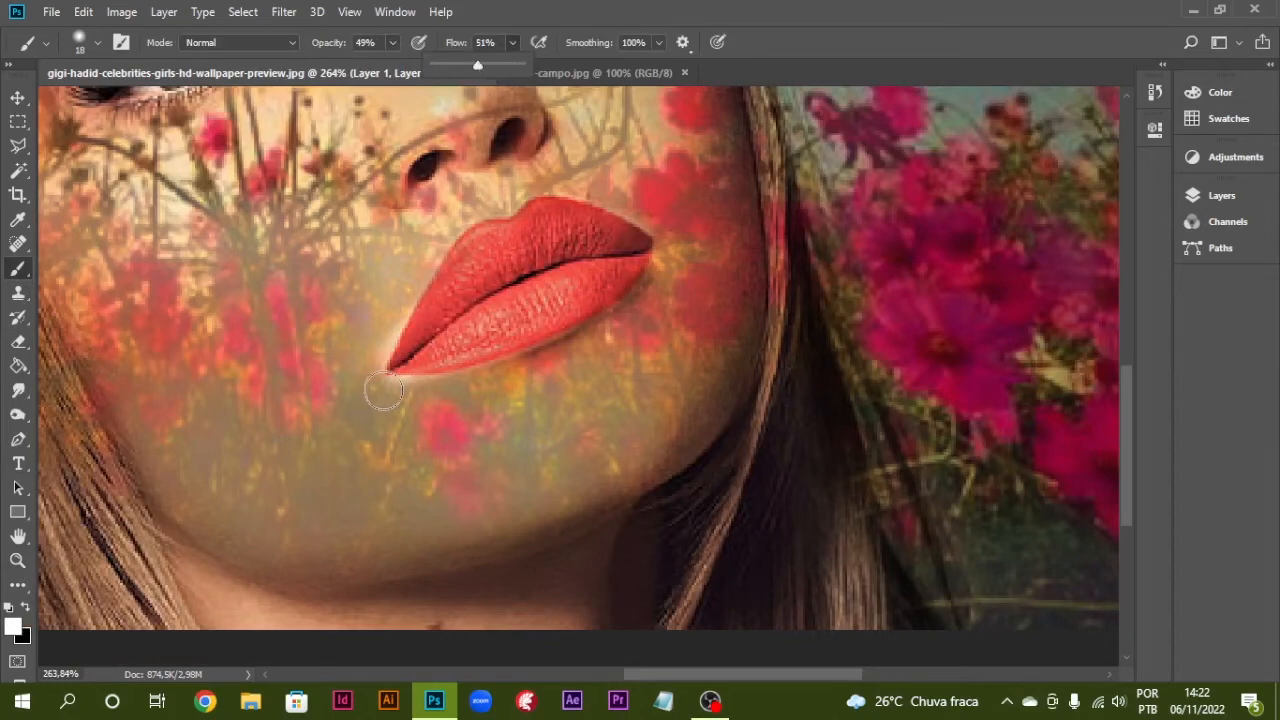
mouse_move(384, 390)
mouse_down()
mouse_move(492, 387)
mouse_move(552, 358)
mouse_up()
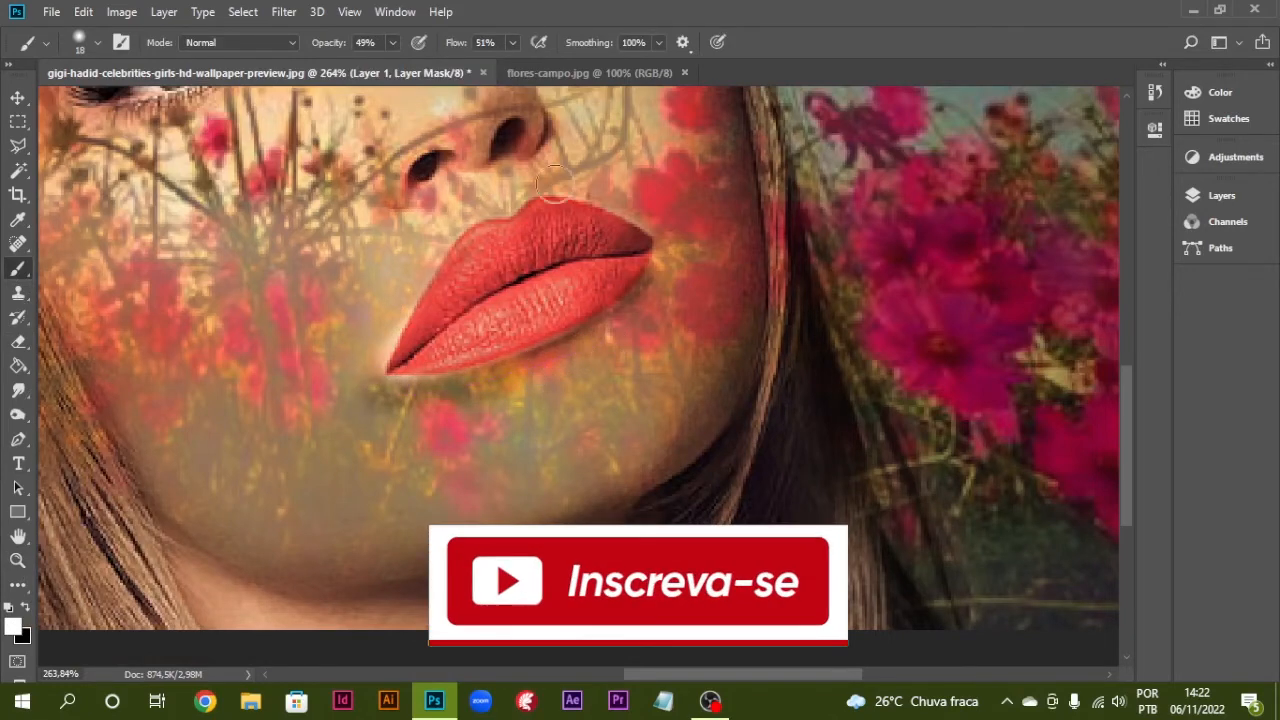
Lower the brush opacity to 29% and paint white on the mask around the lip contour to soften the pale halo.
drag(394, 46, 383, 65)
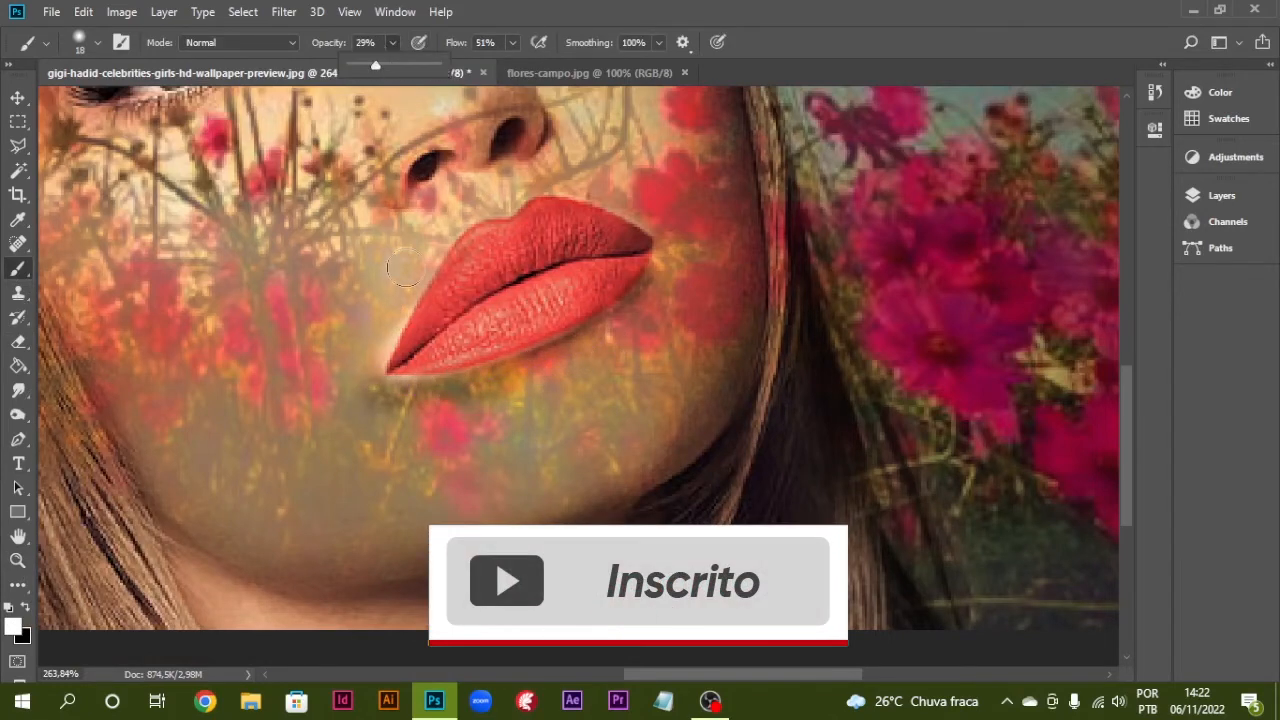
mouse_move(405, 268)
mouse_down()
mouse_move(365, 411)
mouse_move(384, 337)
mouse_up()
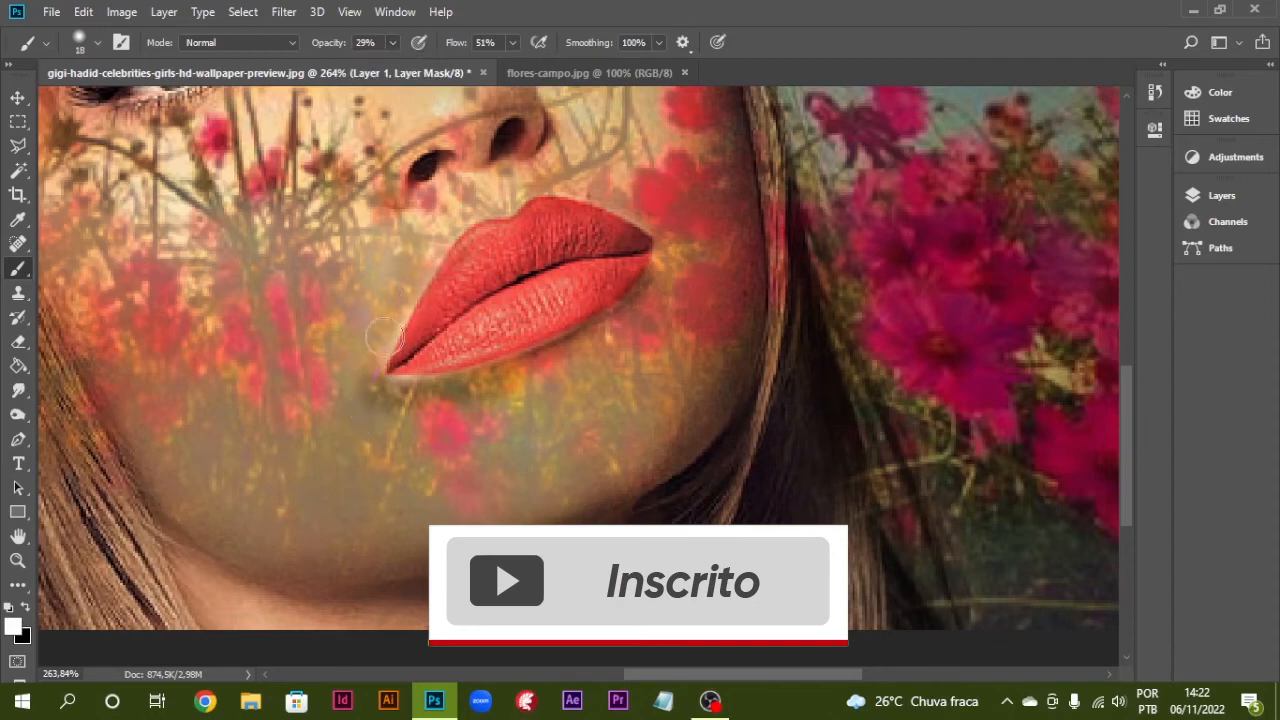
mouse_move(595, 352)
mouse_down()
mouse_move(696, 311)
mouse_move(543, 404)
mouse_move(362, 414)
mouse_move(321, 350)
mouse_move(369, 238)
mouse_move(366, 420)
mouse_move(495, 412)
mouse_move(650, 361)
mouse_move(692, 301)
mouse_move(338, 438)
mouse_move(265, 347)
mouse_move(228, 229)
mouse_up()
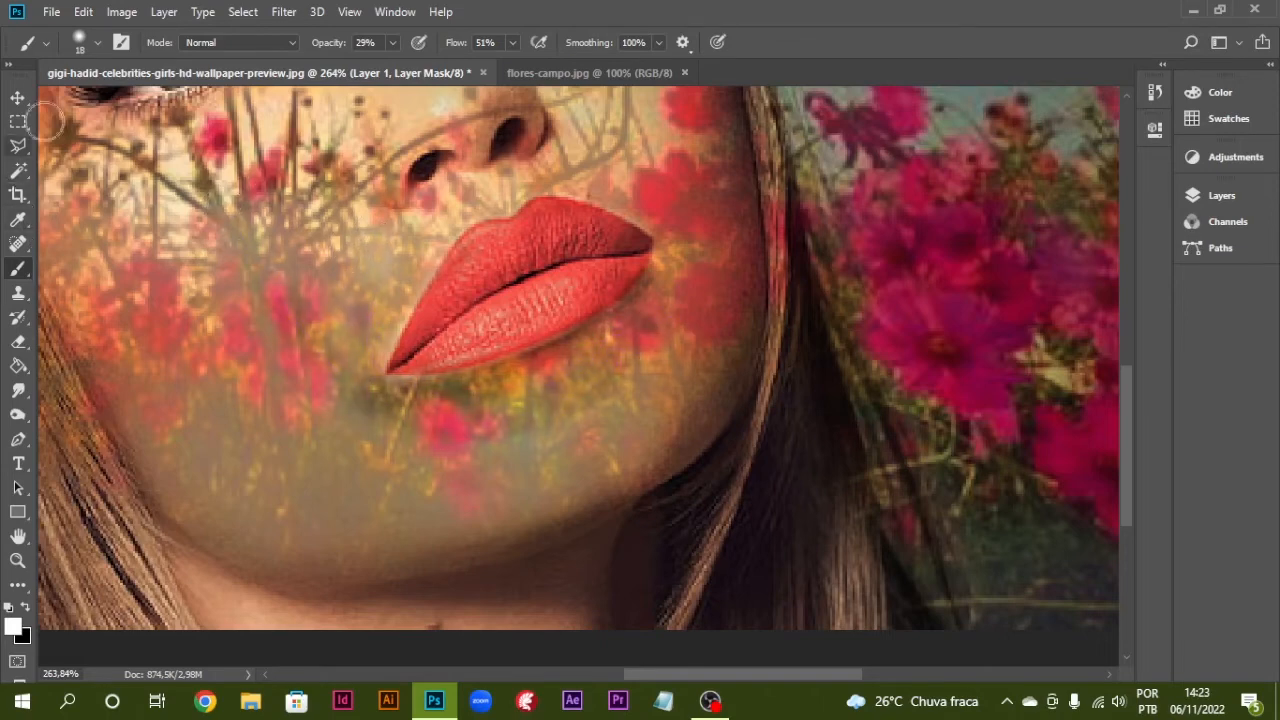
Enlarge the brush to 42 px and paint white on the mask over the cheeks and chin, then preview the whole image without panels.
click(98, 43)
click(156, 103)
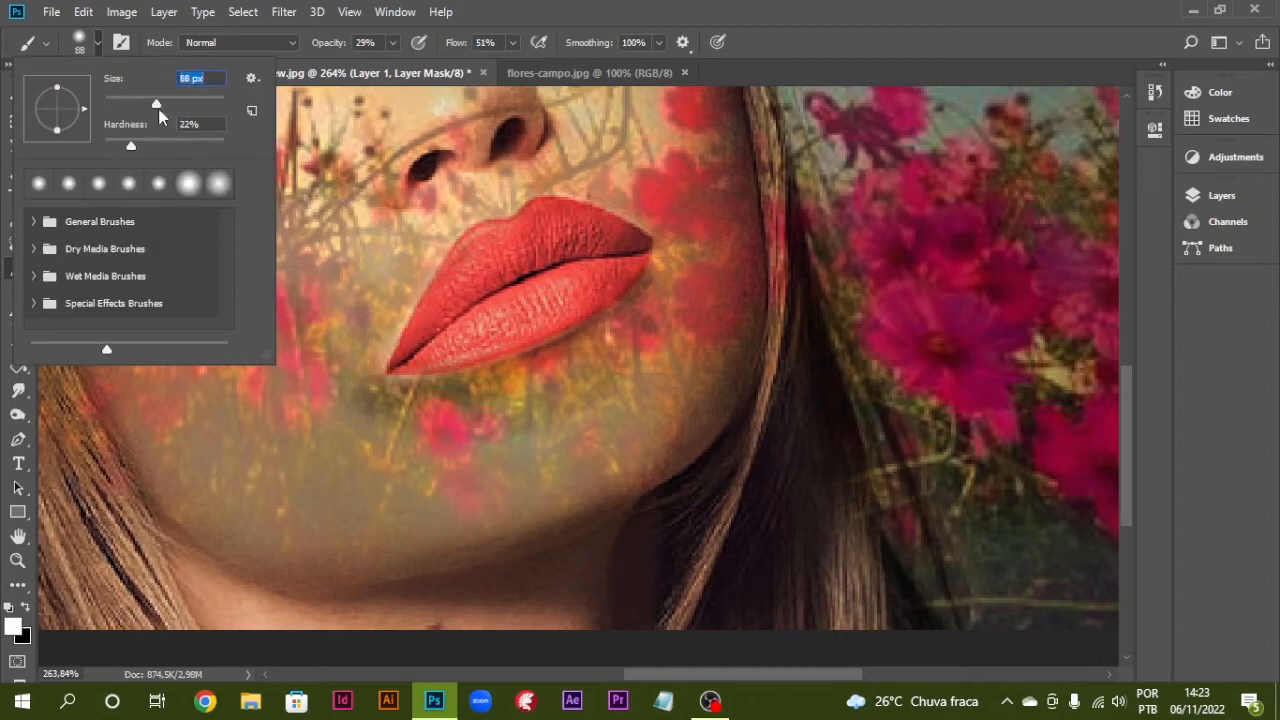
mouse_move(362, 282)
mouse_down()
mouse_move(323, 342)
mouse_move(342, 425)
mouse_move(371, 440)
mouse_move(345, 393)
mouse_move(342, 333)
mouse_move(417, 222)
mouse_move(182, 338)
mouse_move(186, 386)
mouse_move(371, 436)
mouse_move(513, 417)
mouse_move(688, 334)
mouse_move(527, 455)
mouse_move(339, 447)
mouse_move(179, 362)
mouse_move(118, 313)
mouse_move(368, 497)
mouse_move(600, 442)
mouse_move(707, 302)
mouse_move(696, 350)
mouse_move(516, 506)
mouse_move(293, 537)
mouse_move(169, 472)
mouse_move(78, 366)
mouse_move(131, 438)
mouse_move(286, 554)
mouse_move(515, 529)
mouse_move(629, 464)
mouse_move(715, 365)
mouse_move(724, 284)
mouse_move(618, 482)
mouse_move(385, 576)
mouse_move(212, 541)
mouse_move(136, 467)
mouse_move(94, 343)
mouse_up()
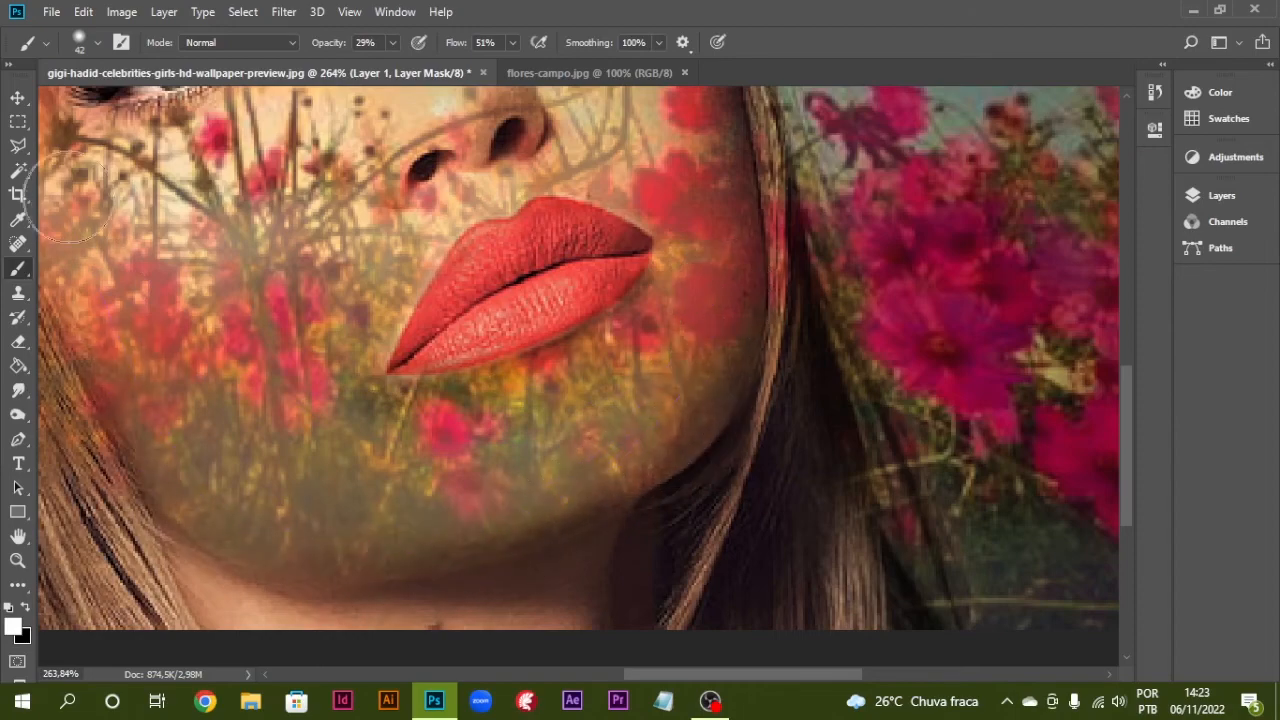
double_click(22, 540)
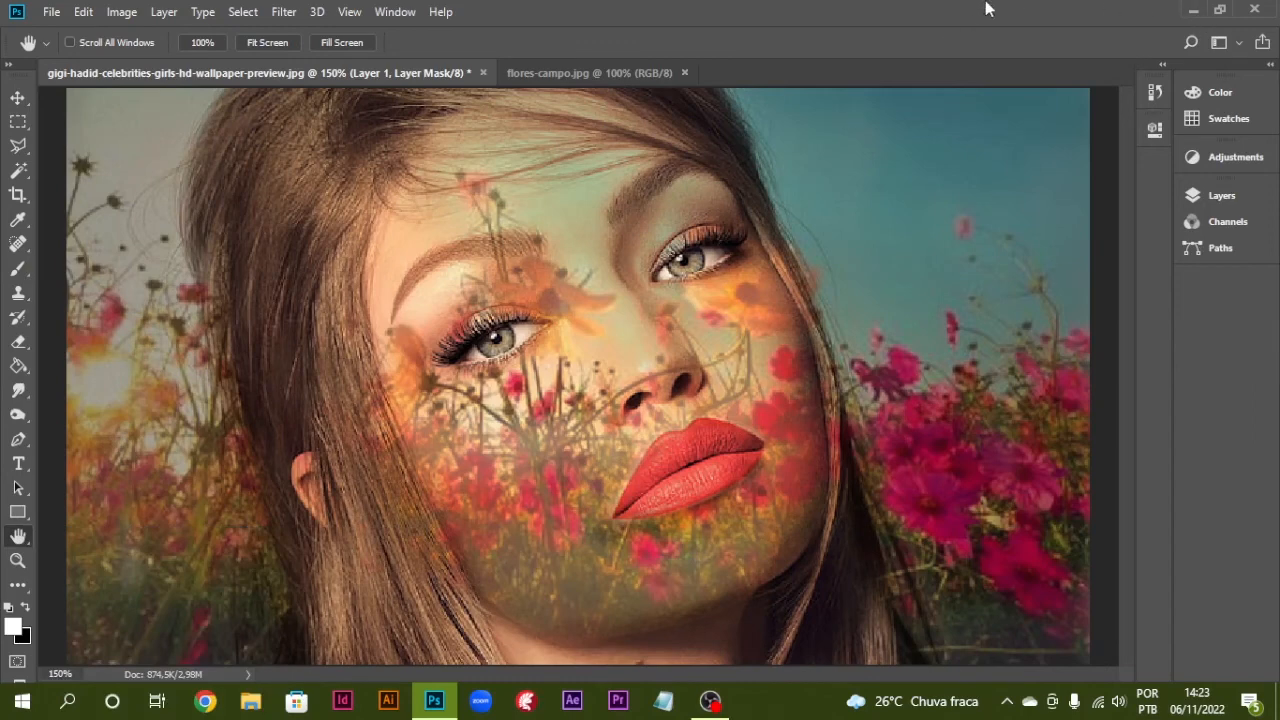
key(Tab)
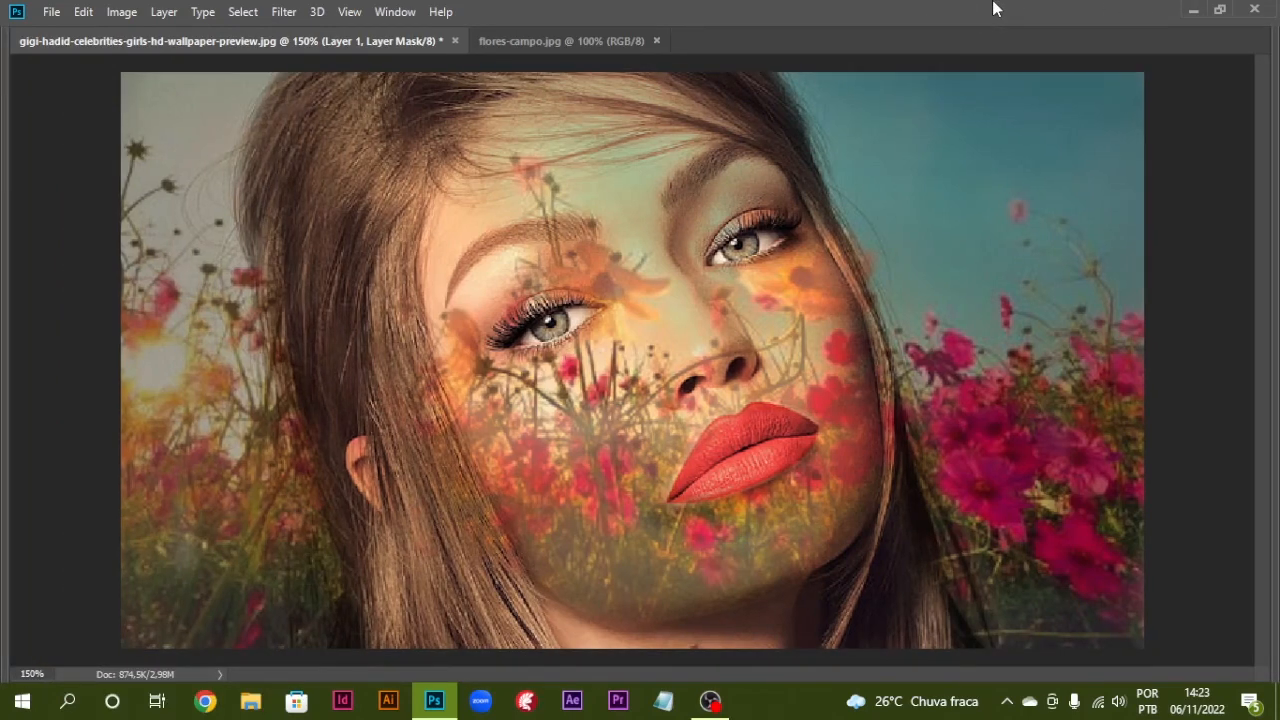
key(Tab)
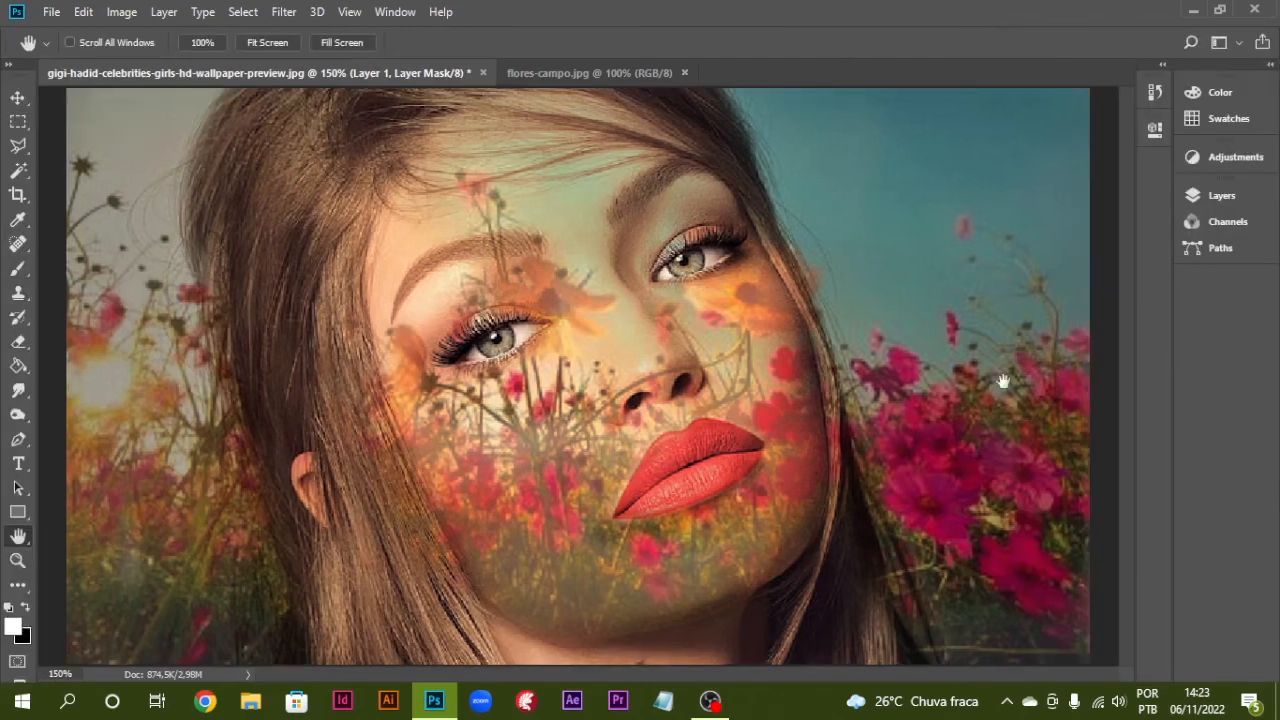
Add a Curves adjustment layer above the masked flower layer.
click(1199, 197)
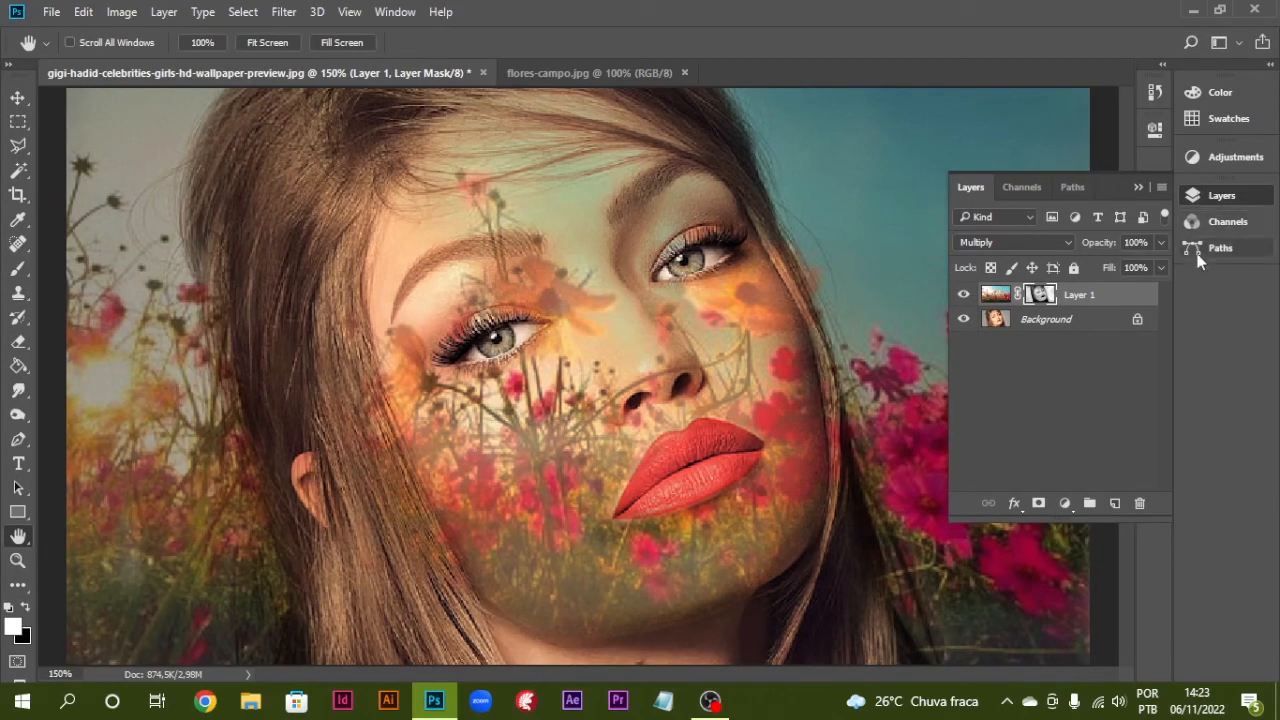
click(1064, 503)
click(1101, 209)
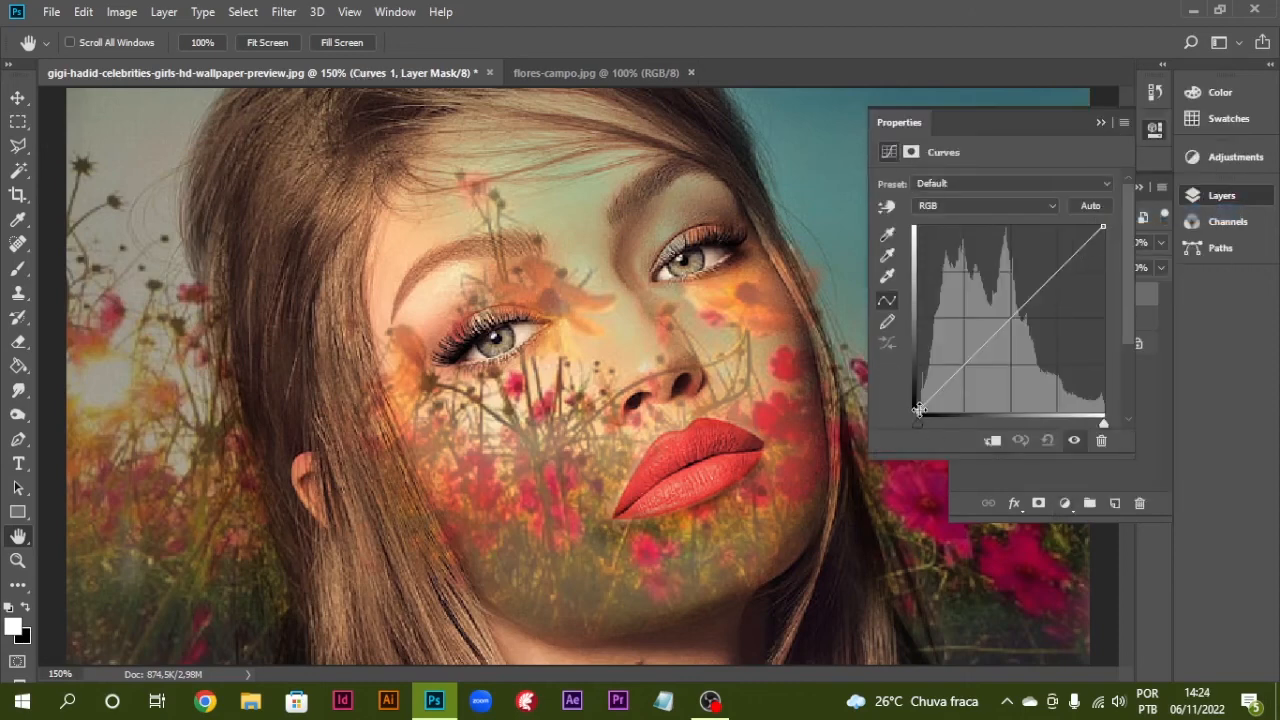
Increase the contrast by moving the RGB curve's black and white points slightly inward and lowering its midpoint a little.
drag(918, 408, 934, 410)
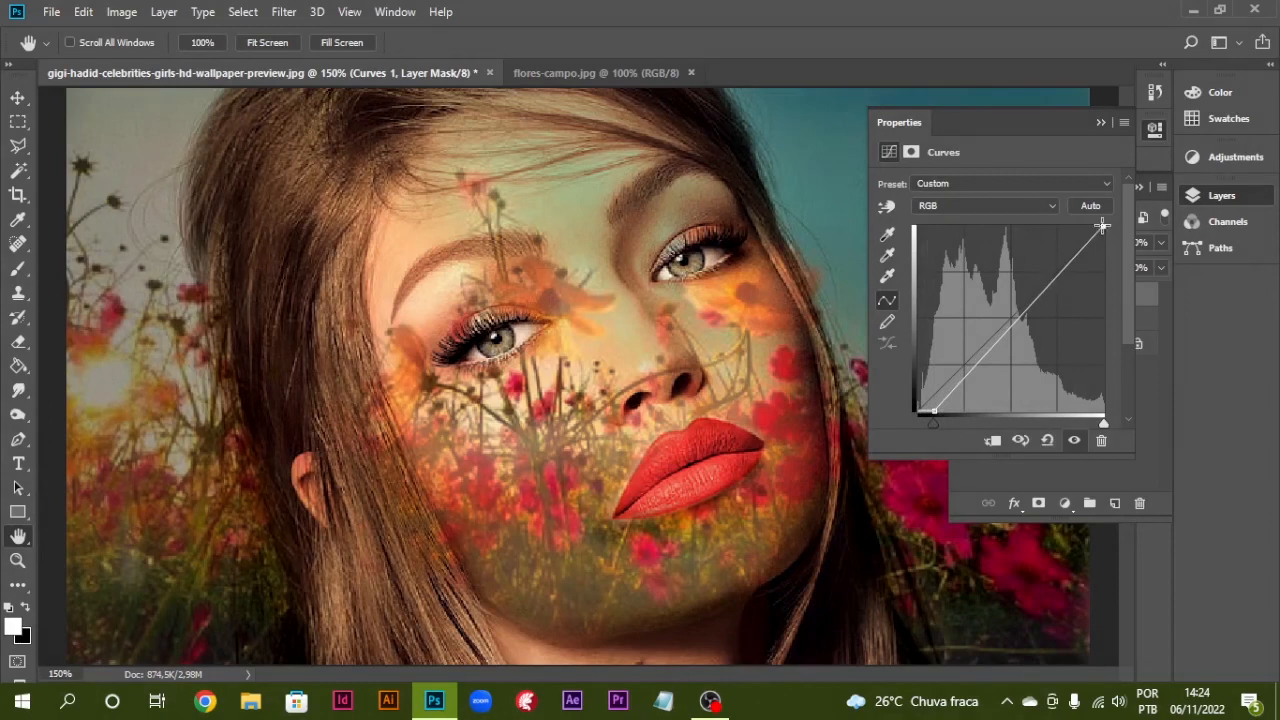
drag(1101, 226, 1089, 237)
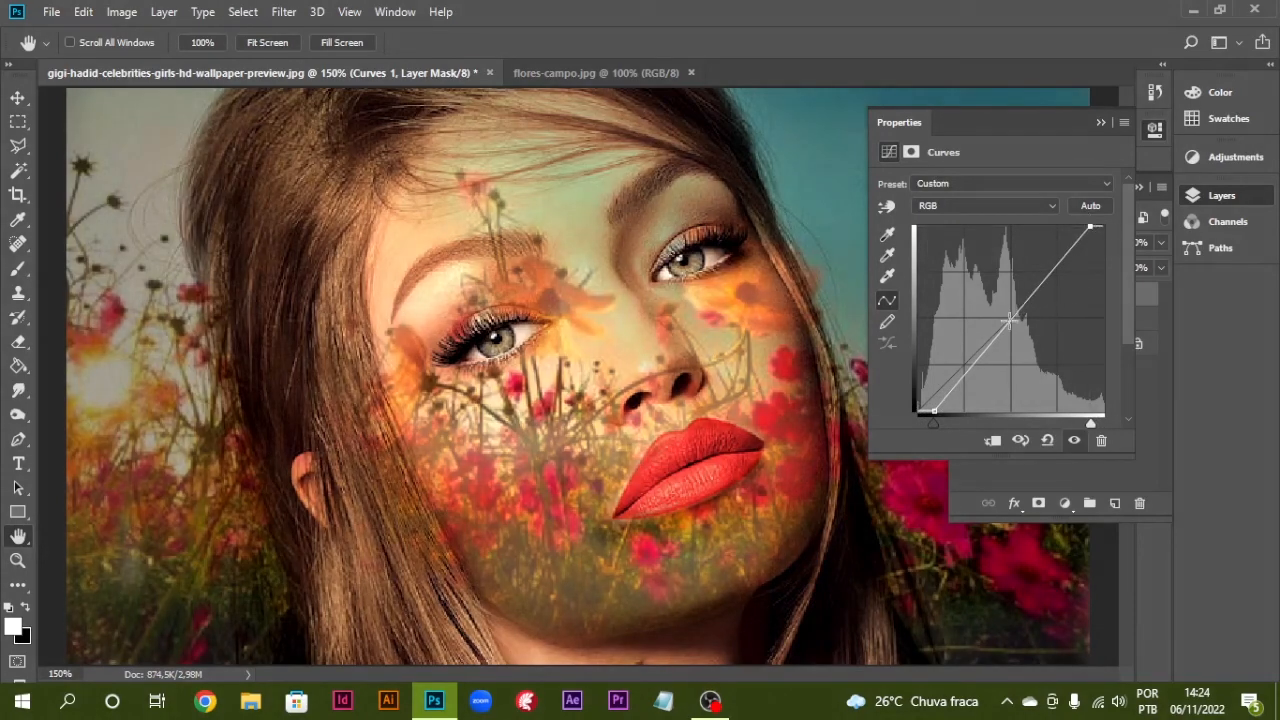
drag(1011, 319, 1018, 318)
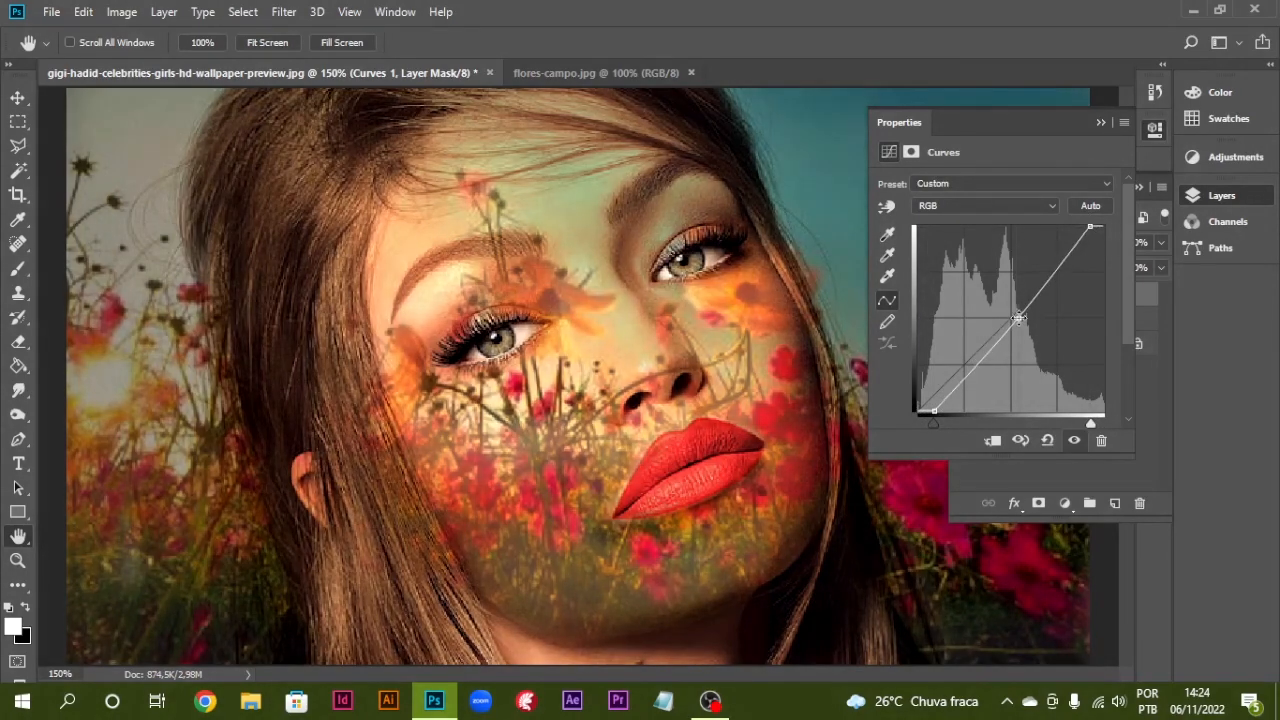
click(1100, 122)
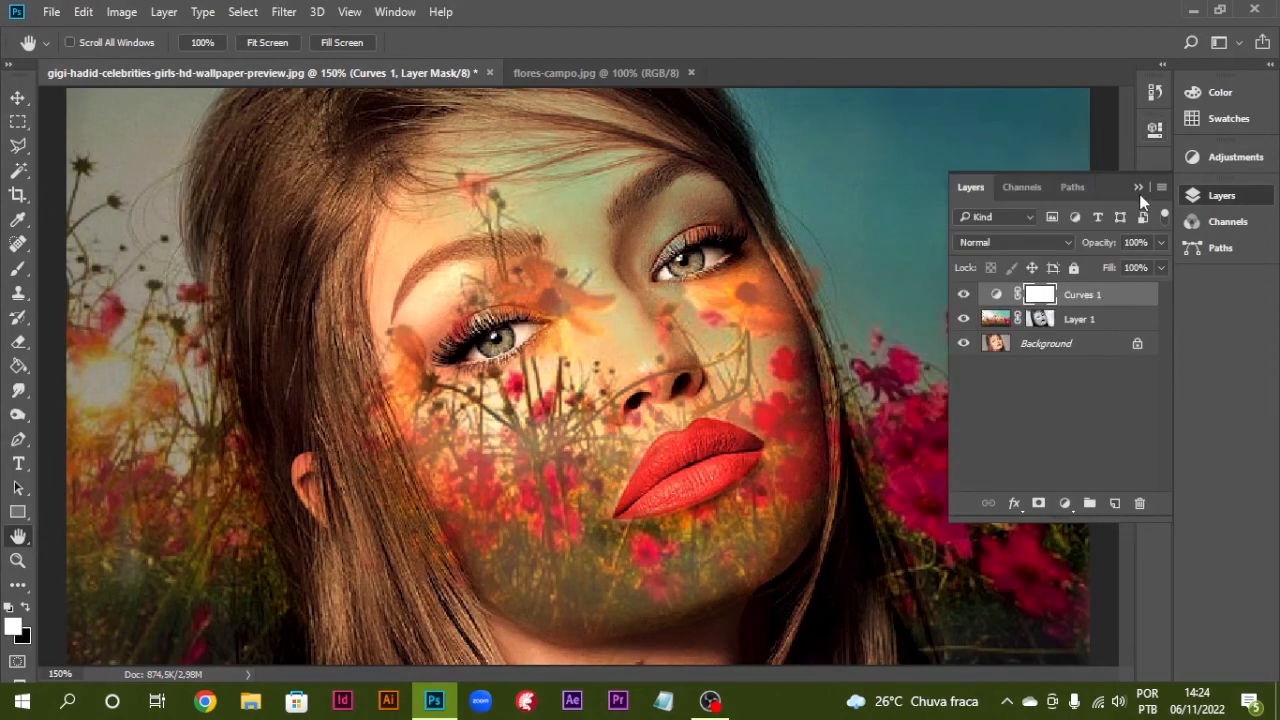
click(1138, 187)
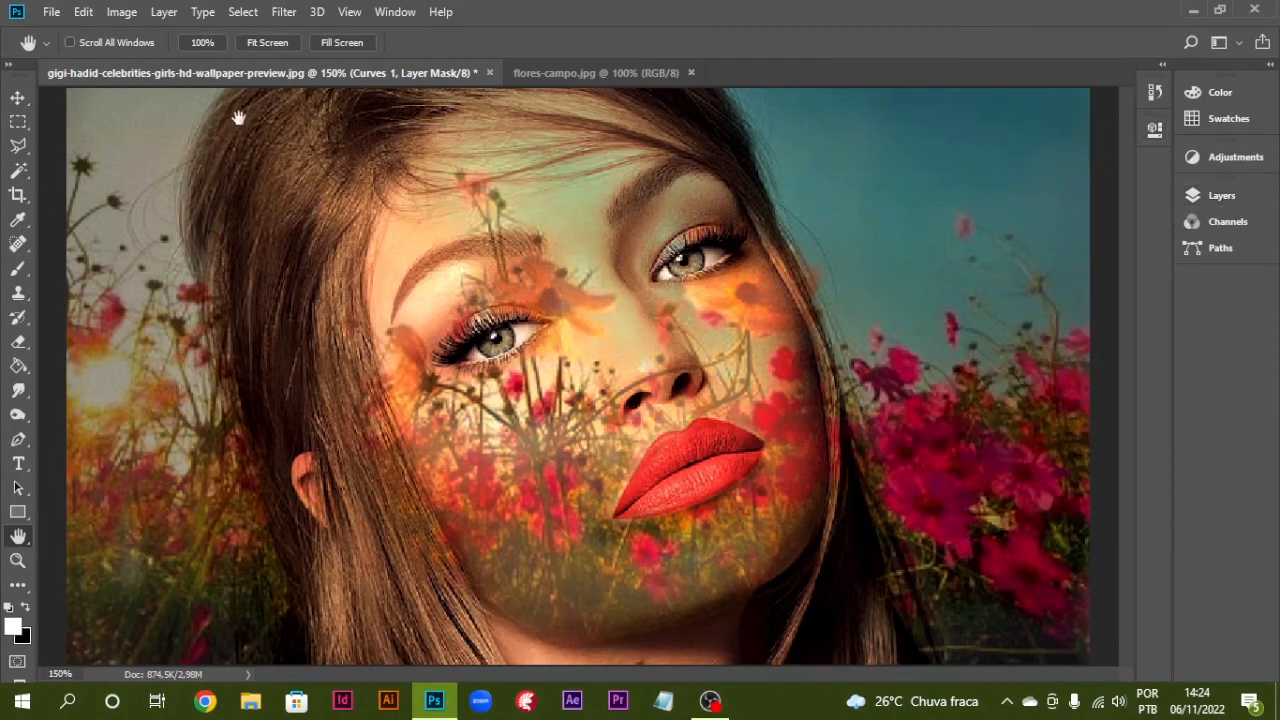
click(18, 98)
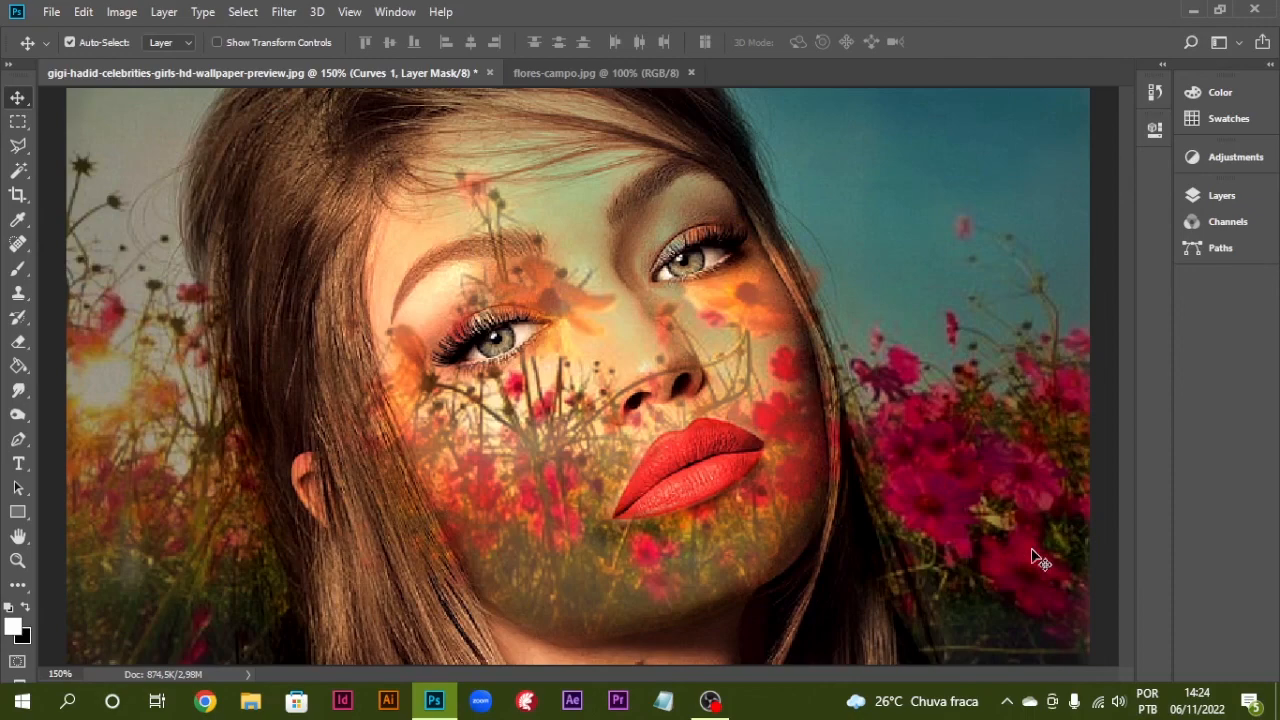